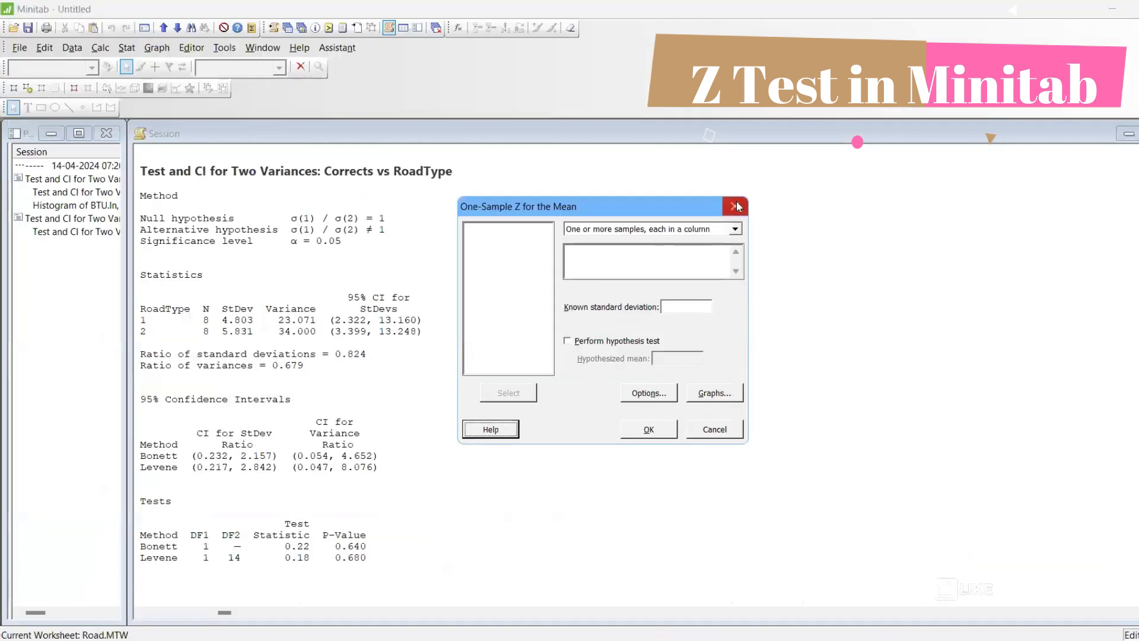
- Open the Exh_stat.MTW worksheet from the Sample Data folder and maximize its window
key("Escape")
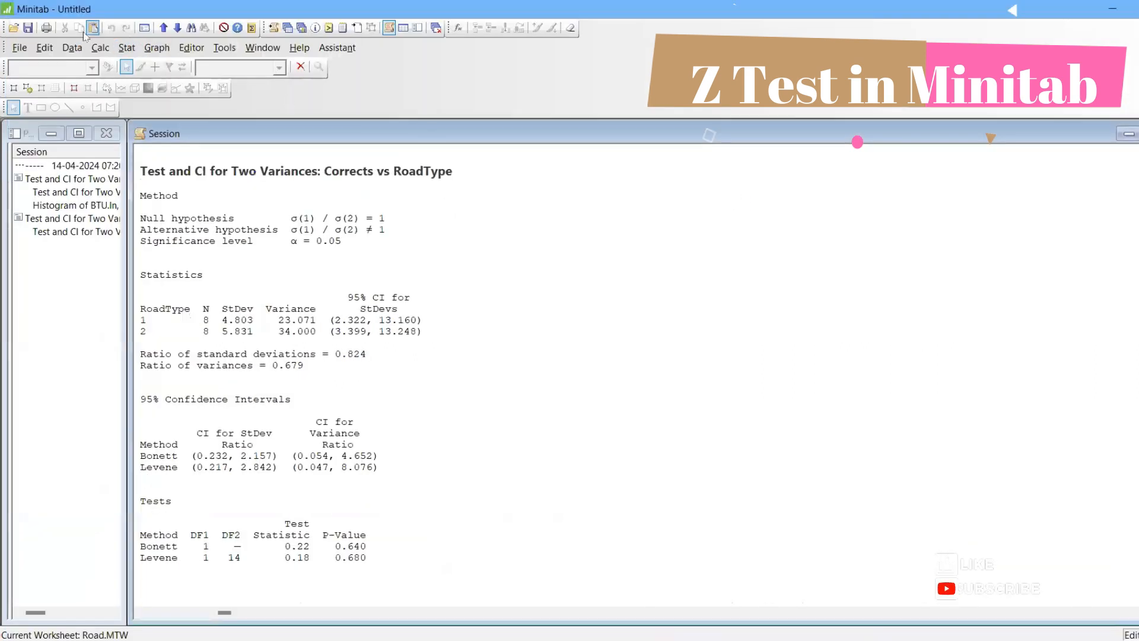
left_click(19, 47)
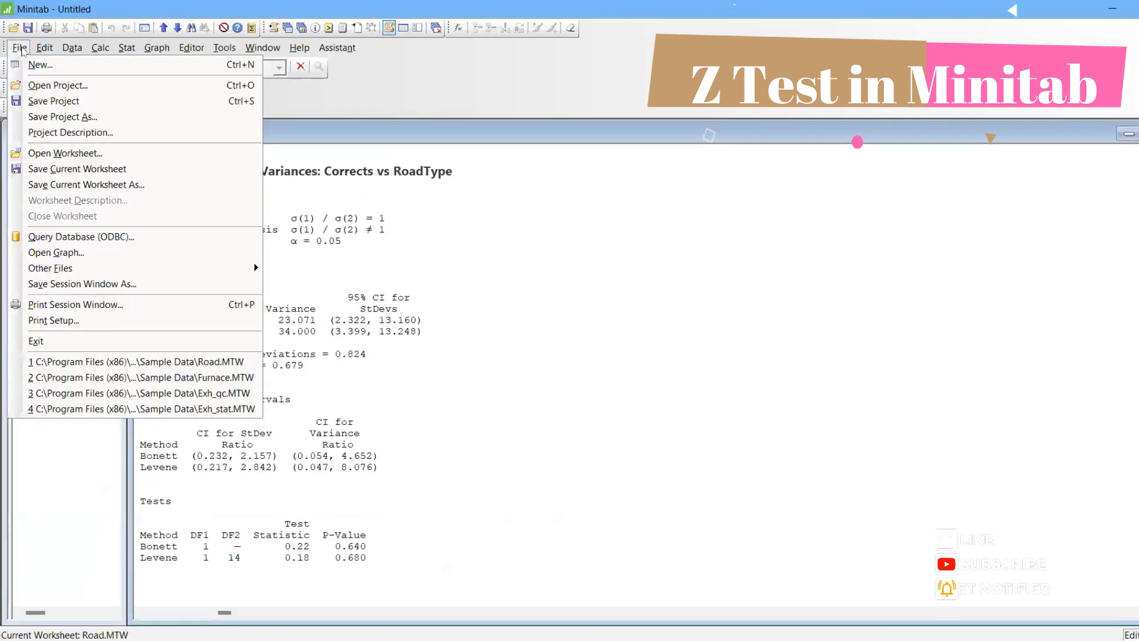
left_click(57, 152)
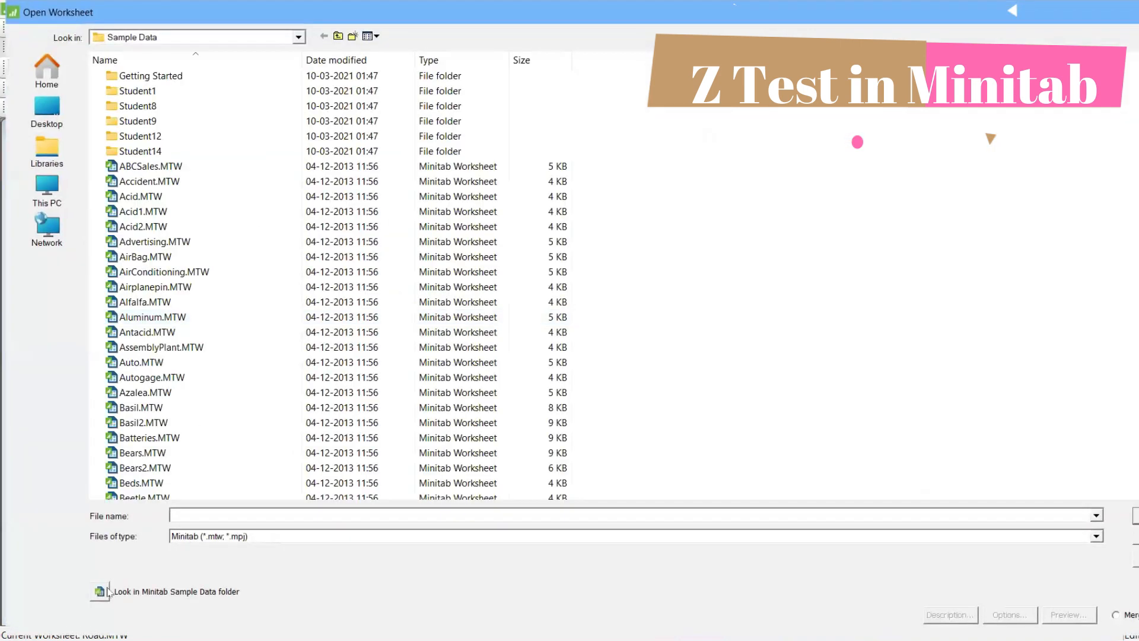
type("E")
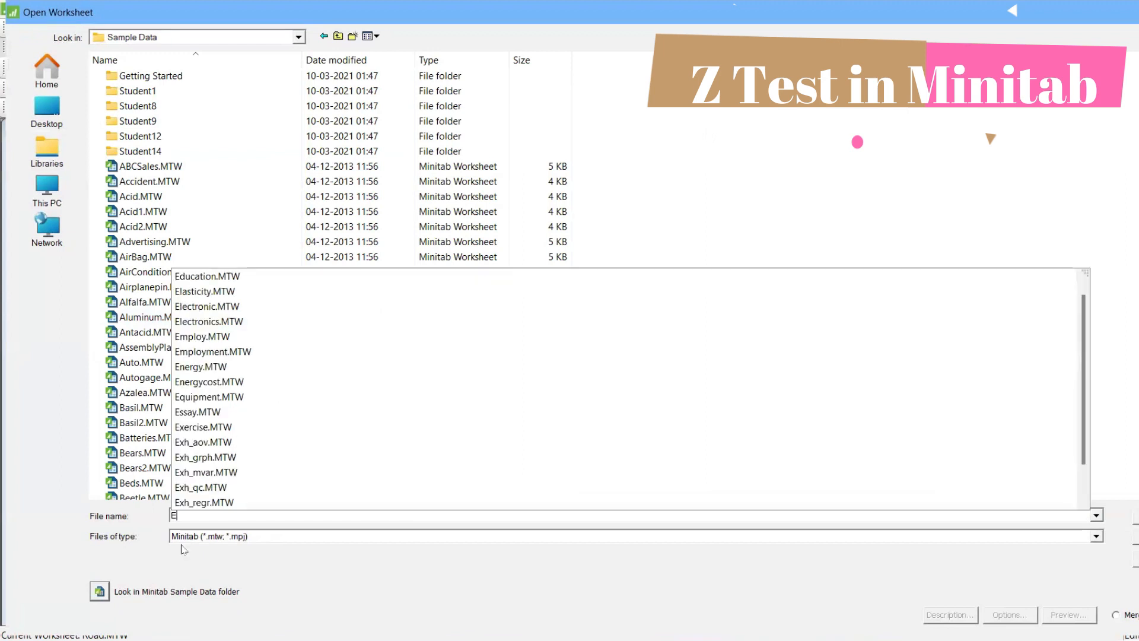
type("XH")
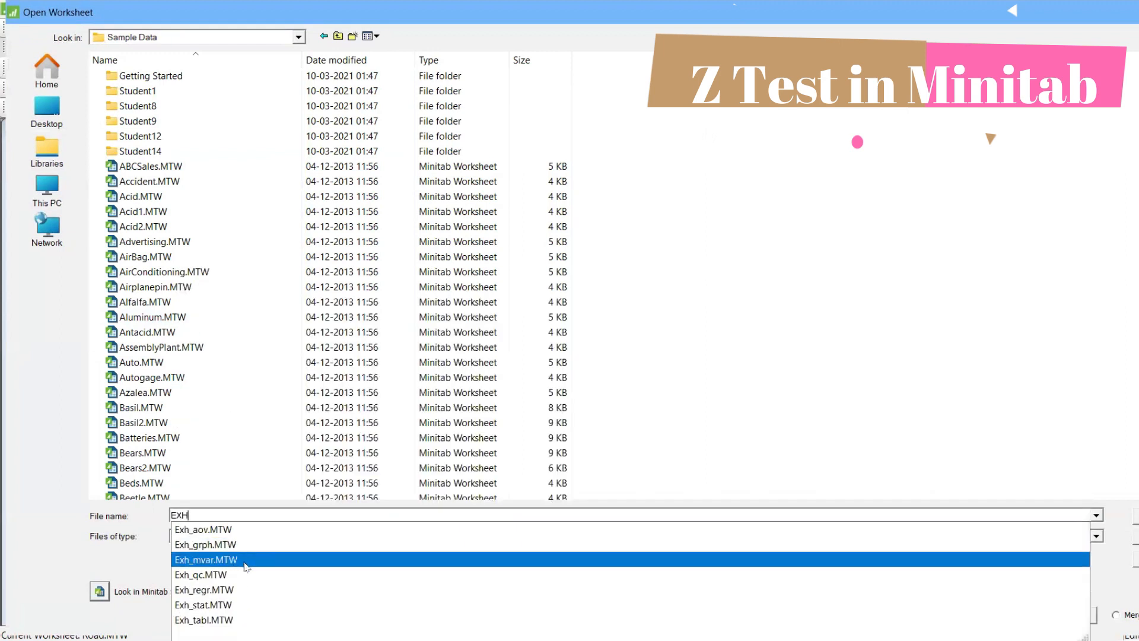
left_click(255, 603)
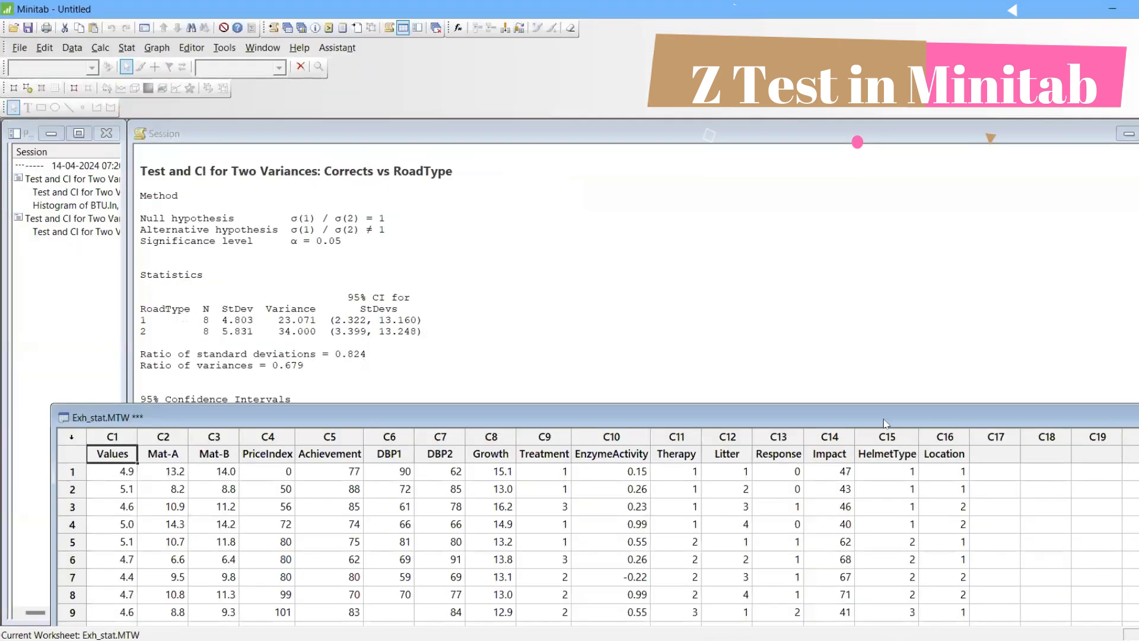
double_click(882, 419)
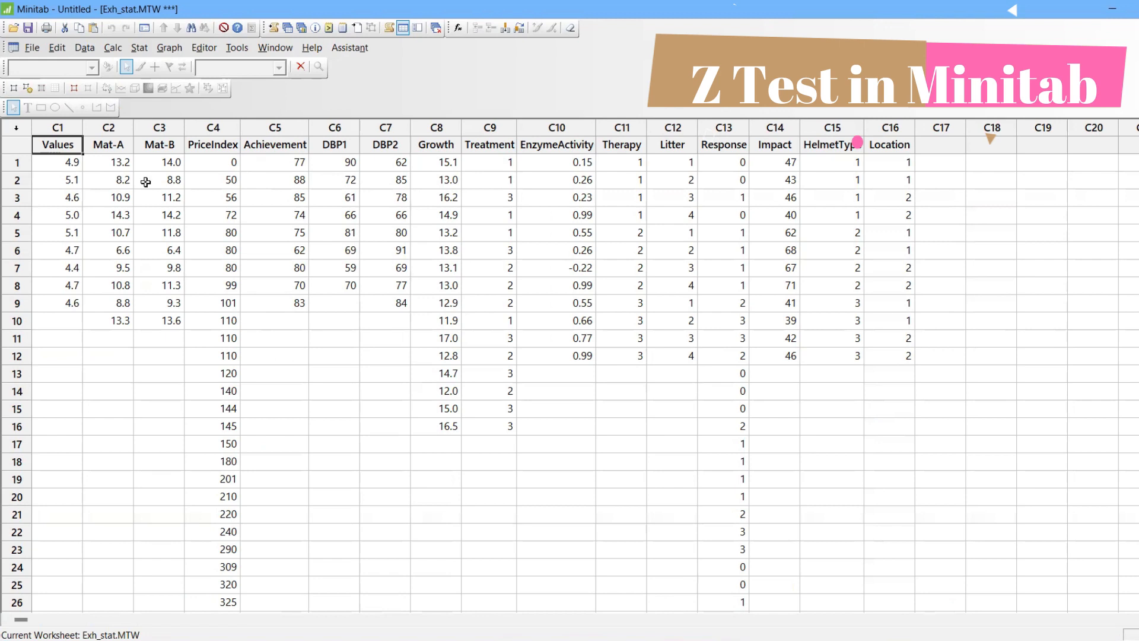
- Set up a 1-Sample Z test on samples in columns, using the Values column as the sample
left_click(138, 47)
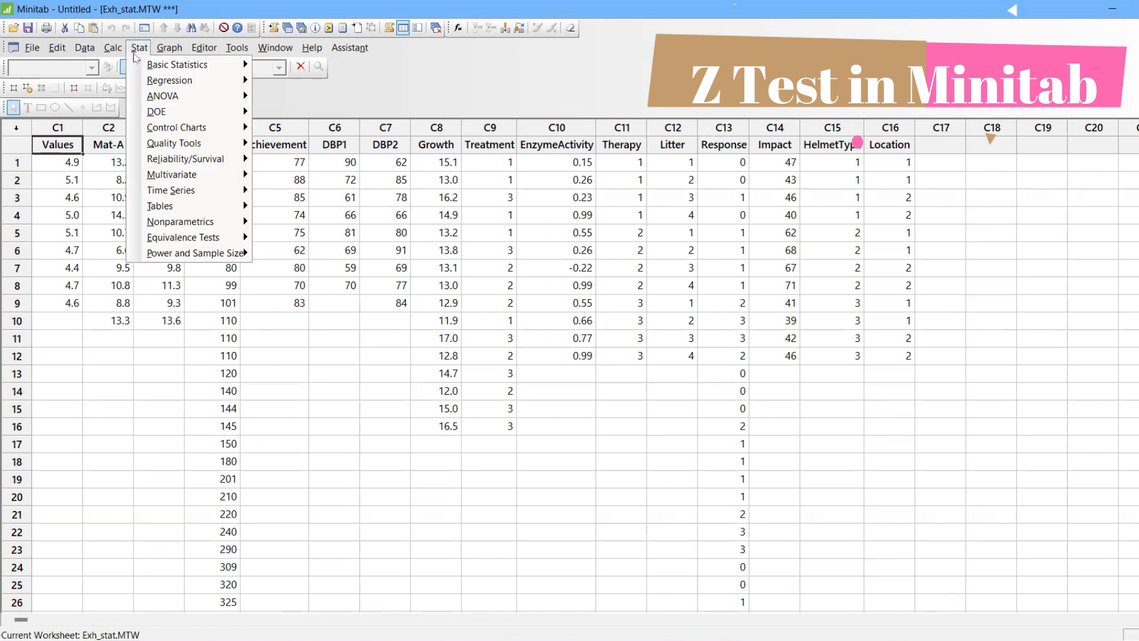
mouse_move(178, 65)
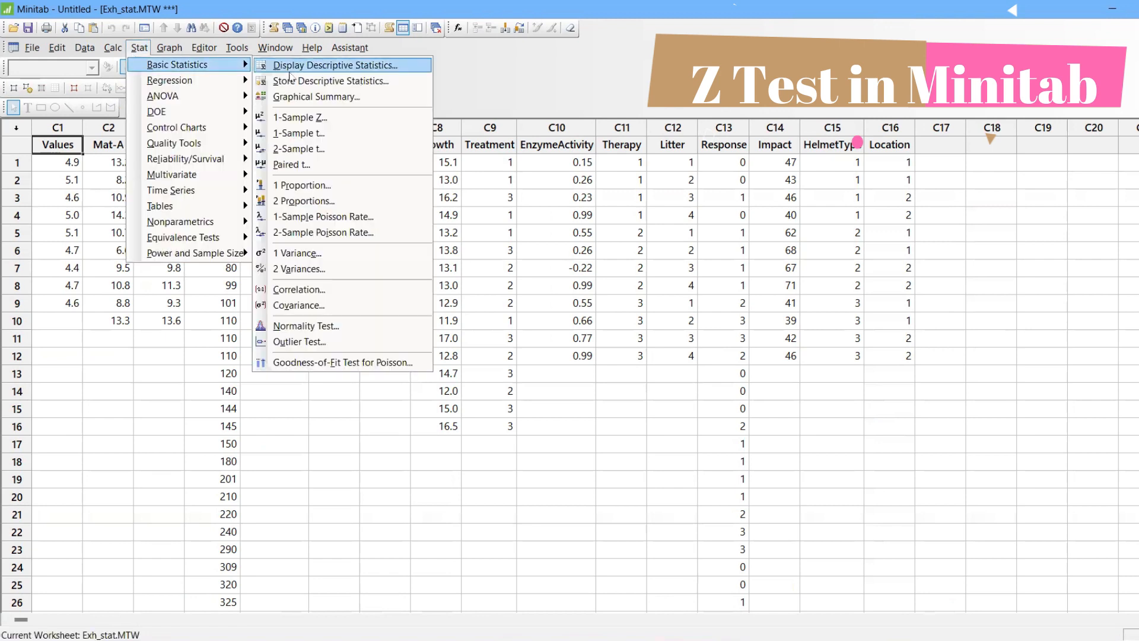
left_click(313, 118)
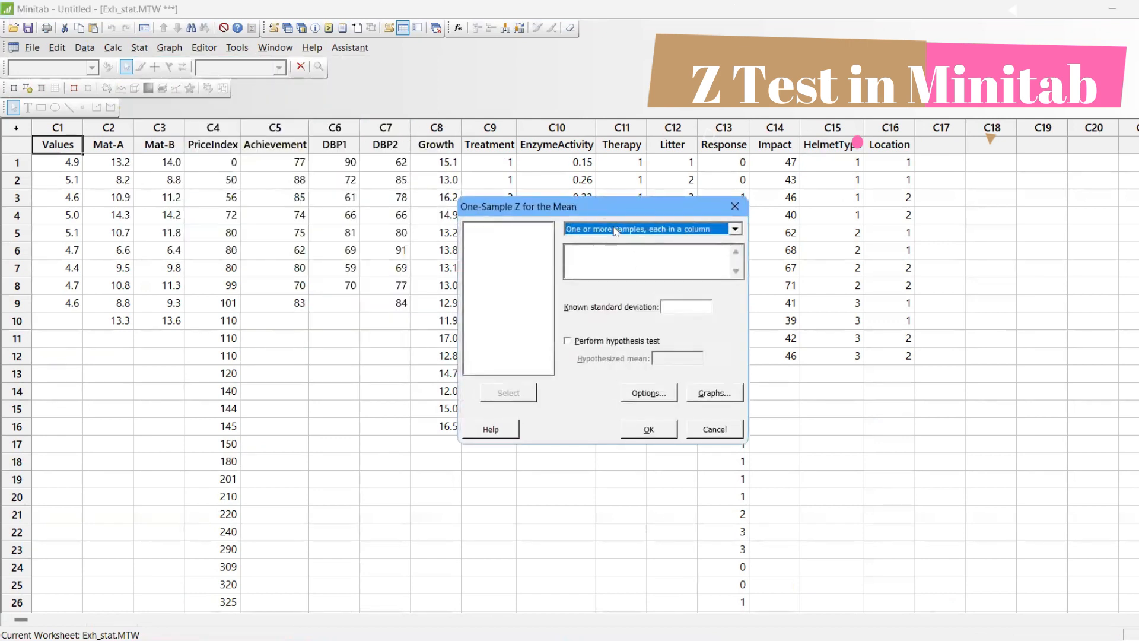
left_click(615, 231)
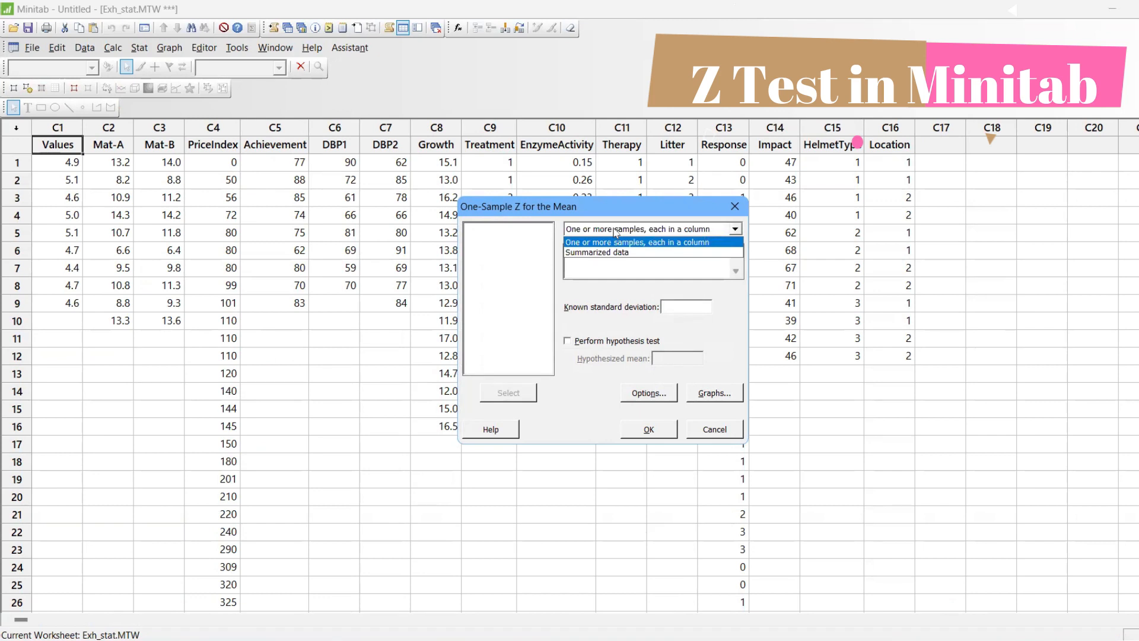
left_click(616, 274)
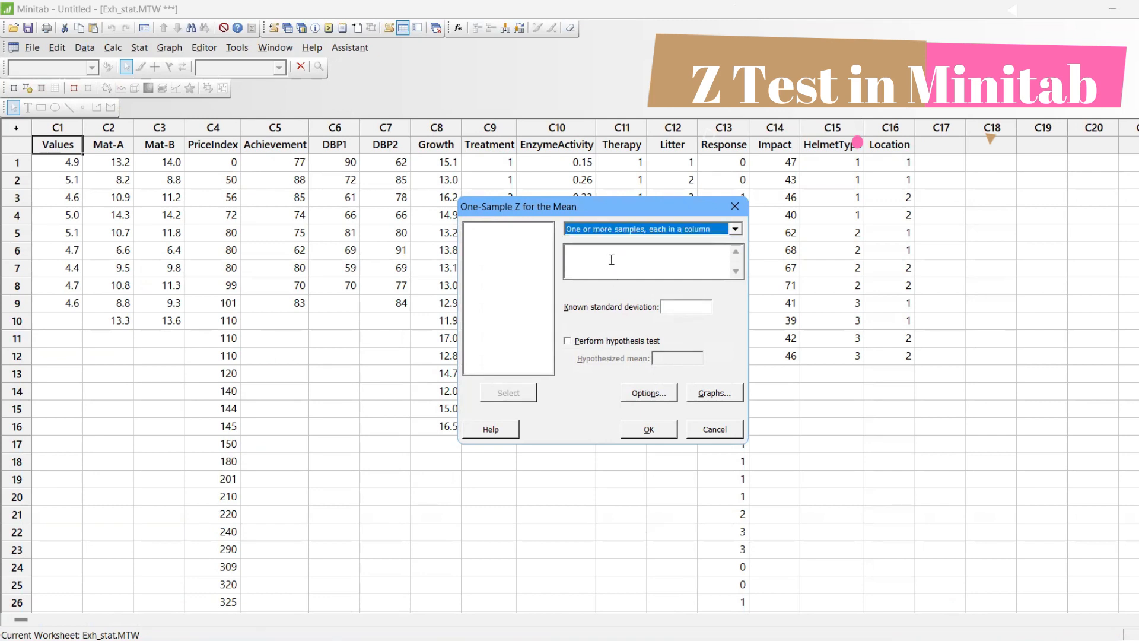
left_click(613, 259)
left_click(506, 229)
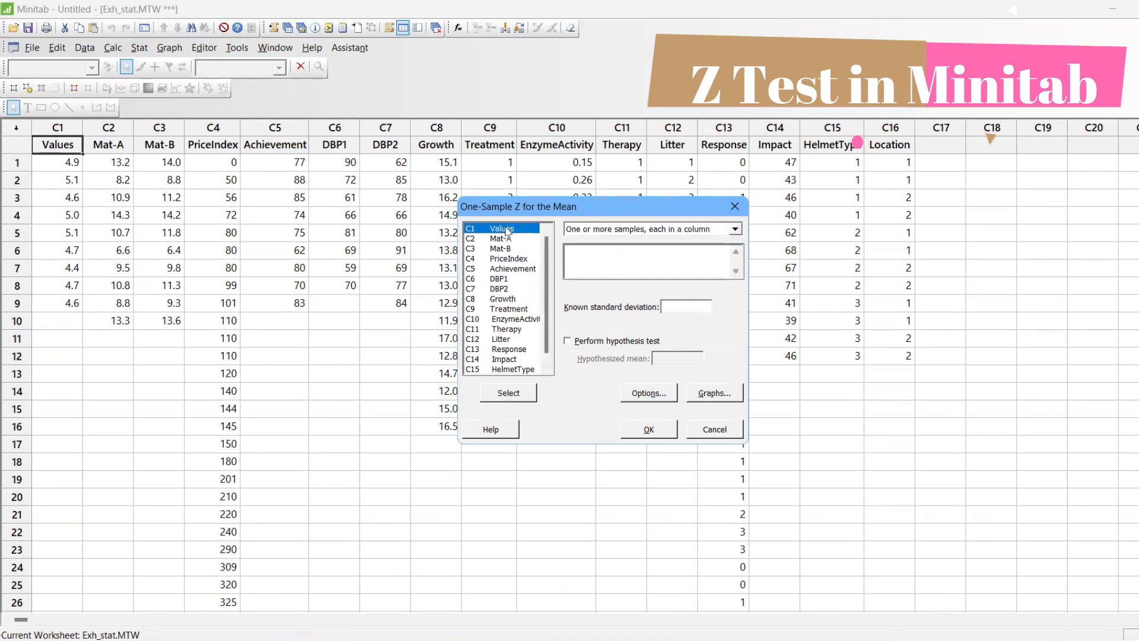
double_click(506, 229)
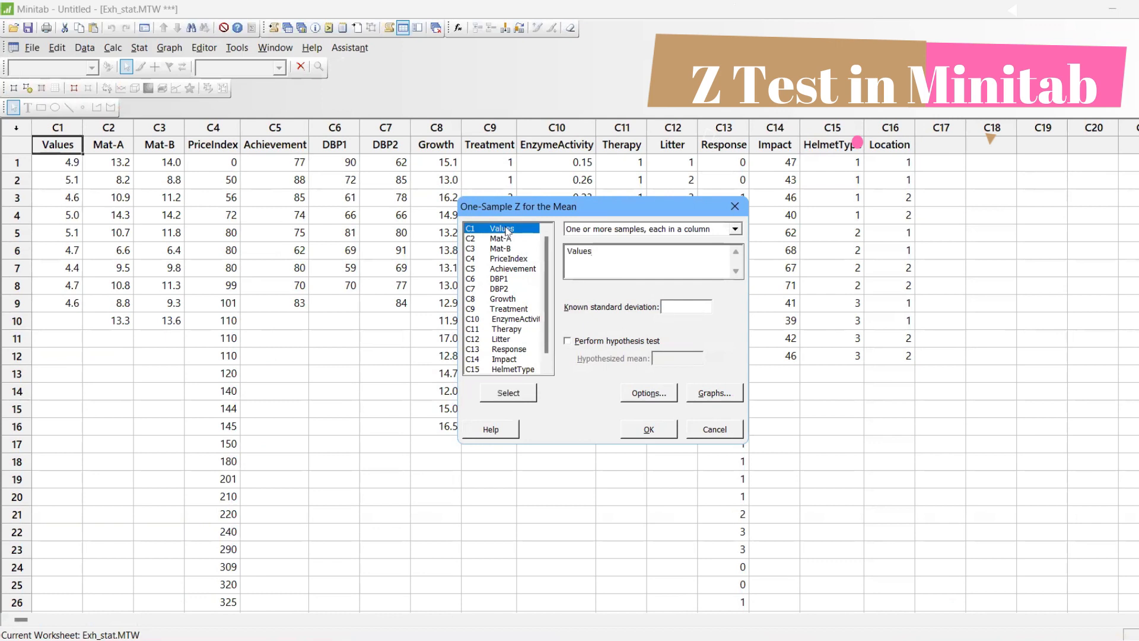
- Set the known standard deviation to .2 and the confidence level to 90, leaving the hypothesis test off
left_click(688, 306)
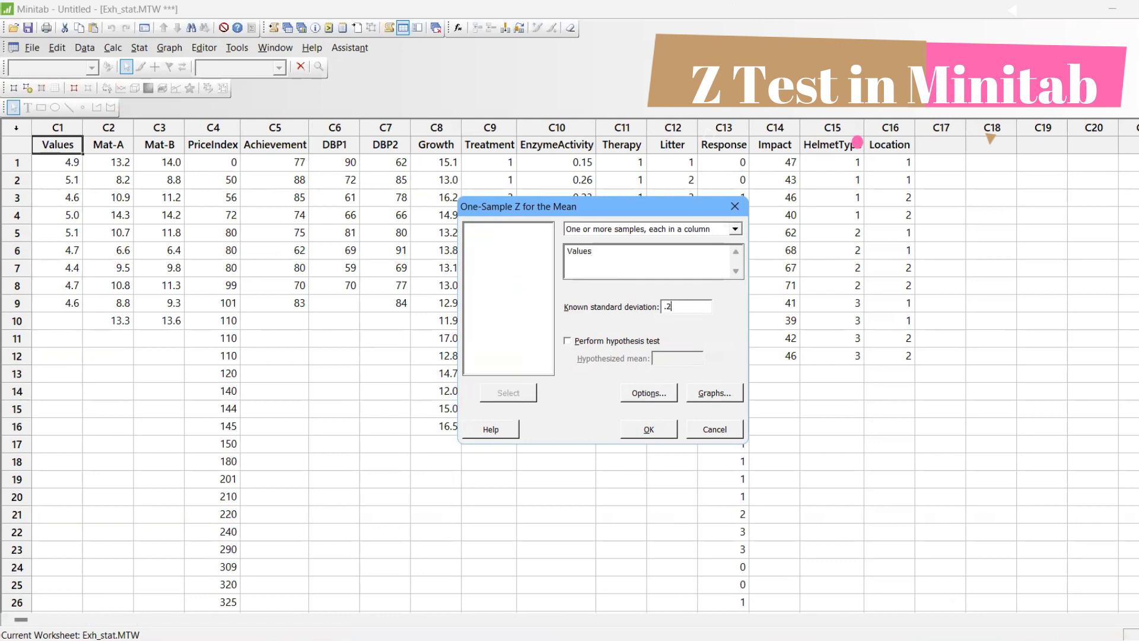
left_click(586, 342)
left_click(584, 342)
left_click(651, 395)
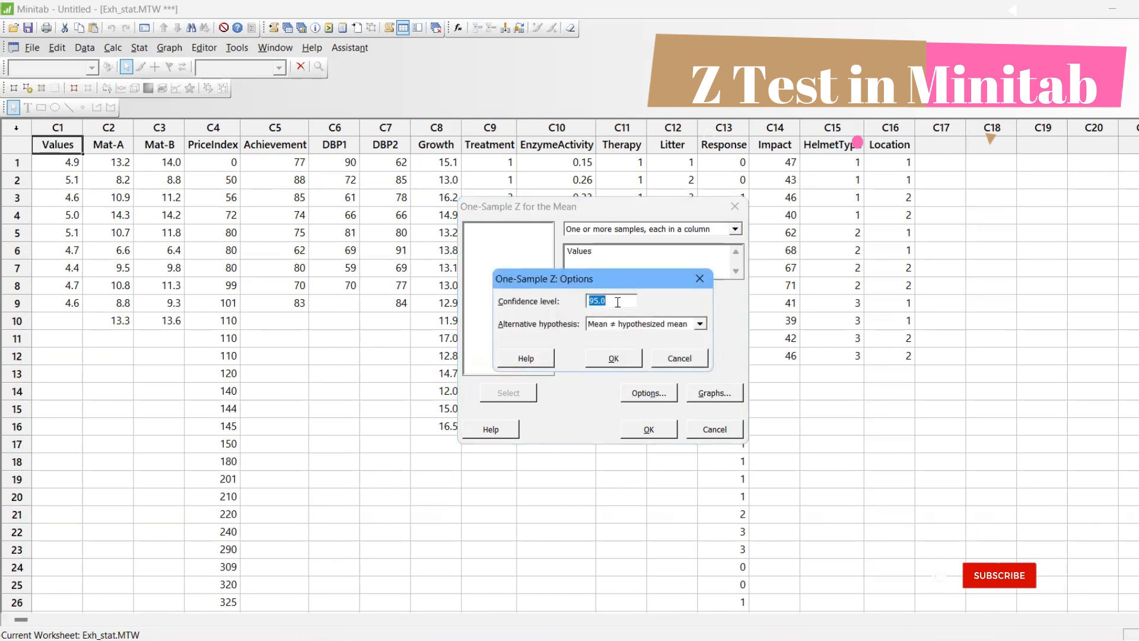
type("90")
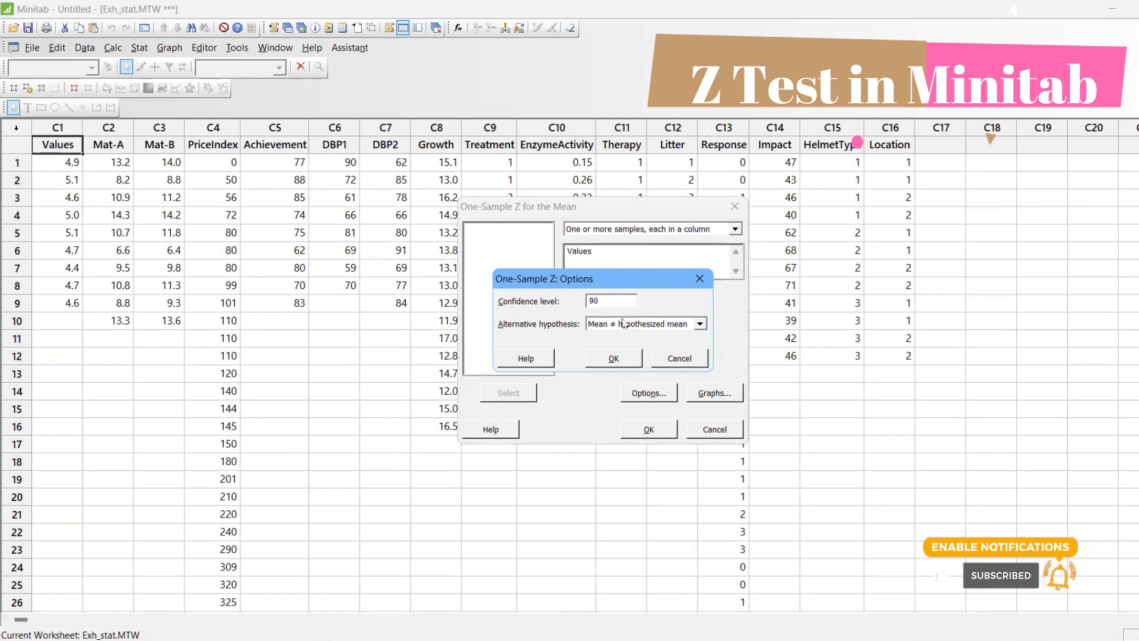
left_click(613, 358)
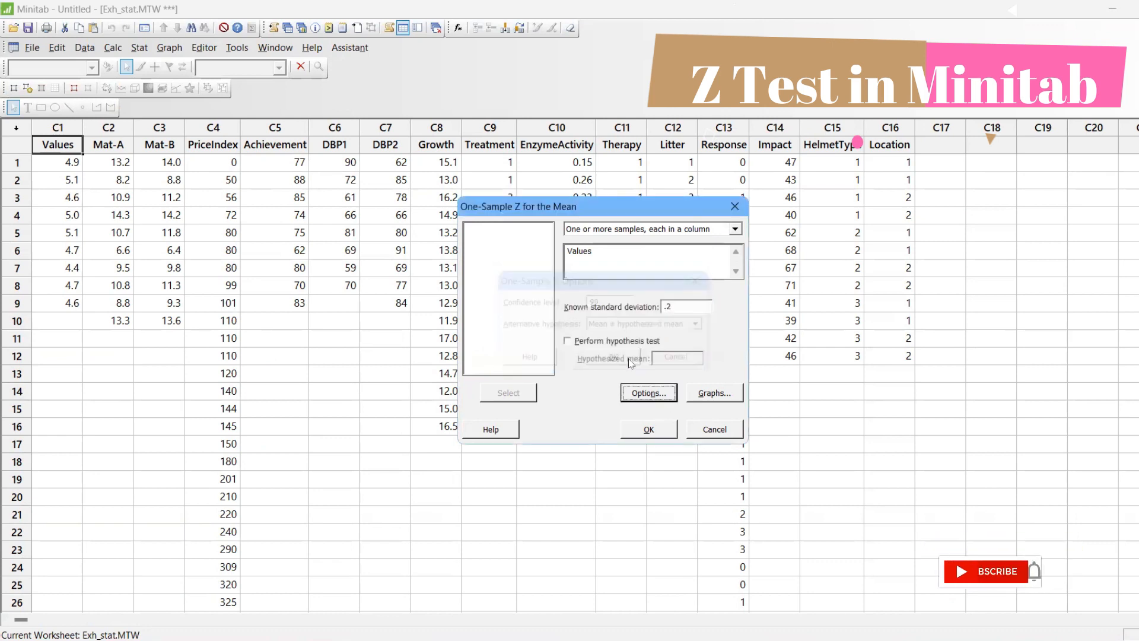
- Include a histogram, individual value plot and boxplot in the output and run the one-sample Z analysis
left_click(717, 392)
left_click(522, 294)
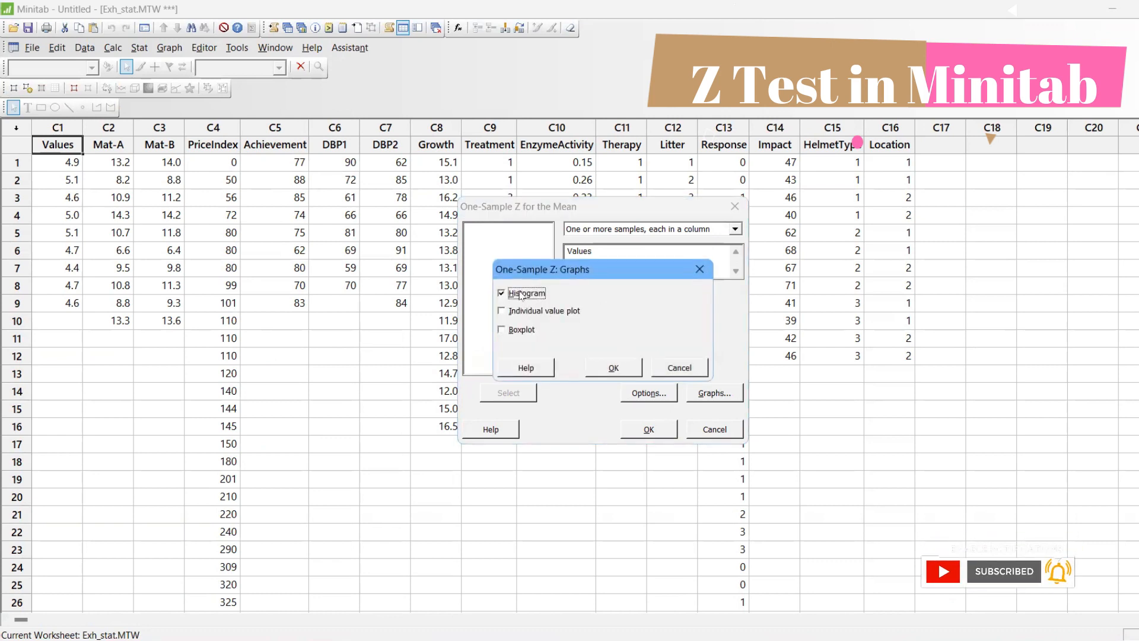
left_click(524, 310)
left_click(526, 329)
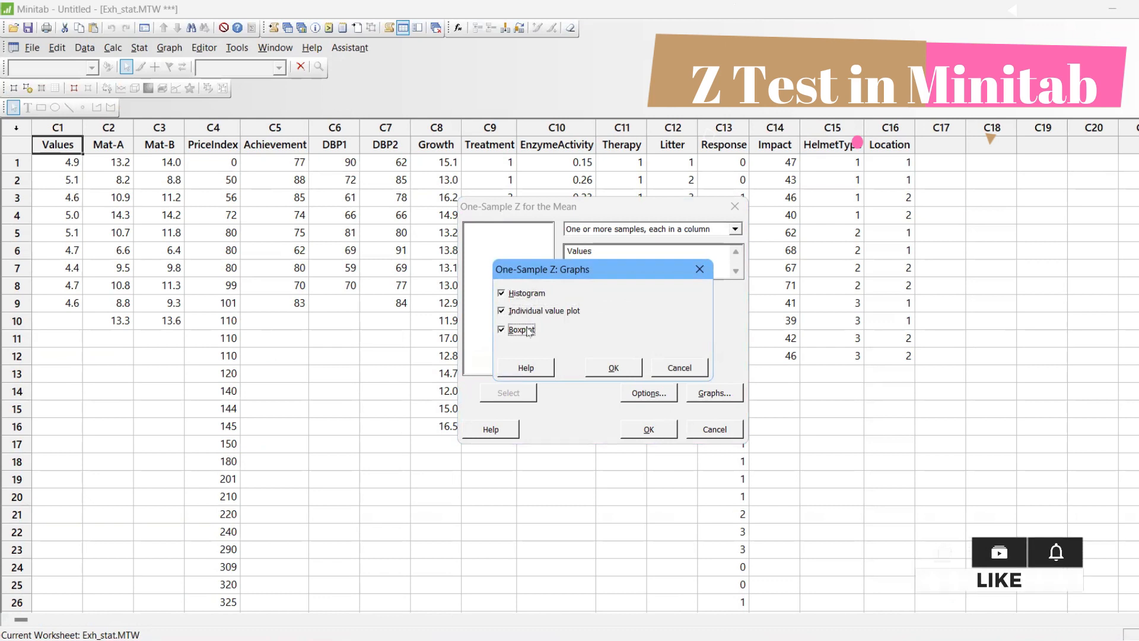
left_click(623, 367)
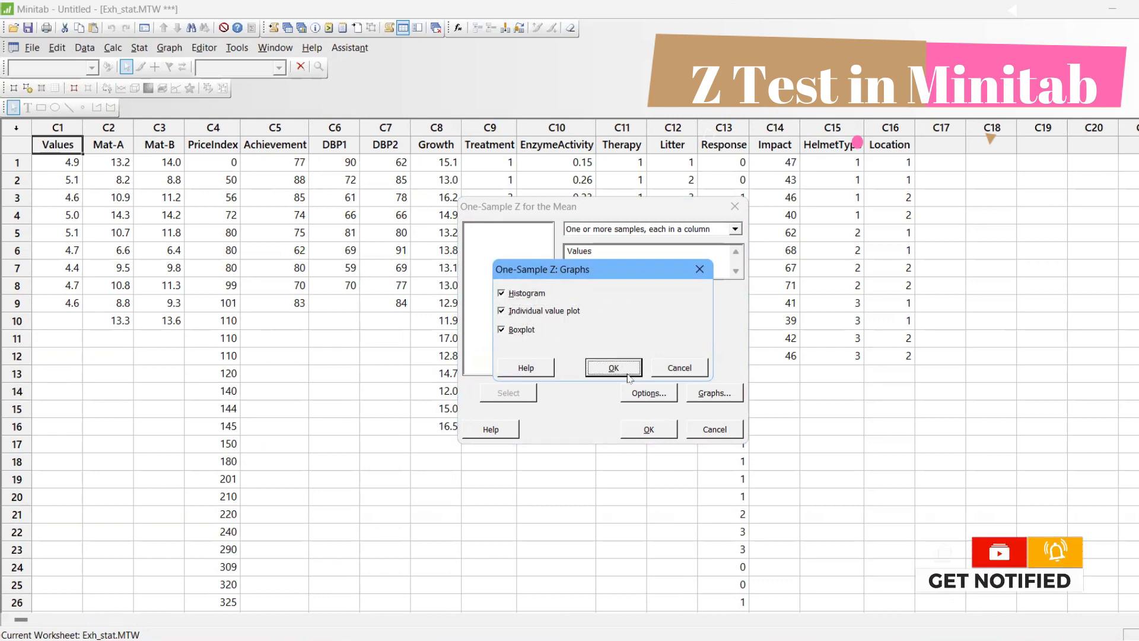
left_click(660, 429)
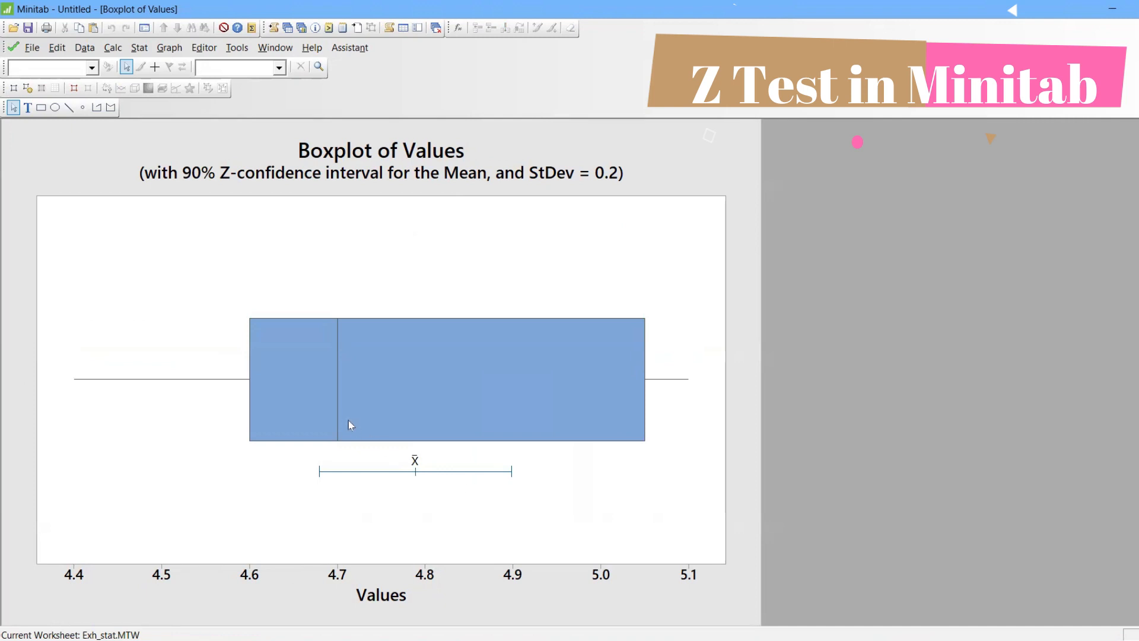
- Review the boxplot, individual value plot and histogram, putting each away, and maximize the Session window to read the results
mouse_move(335, 415)
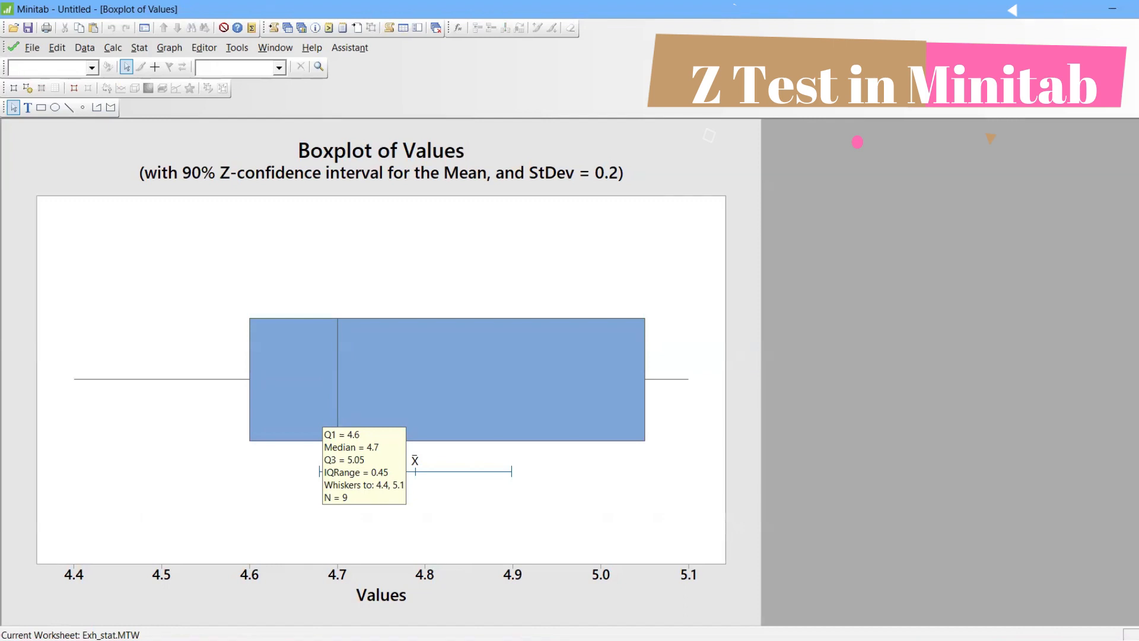
key("ctrl+F4")
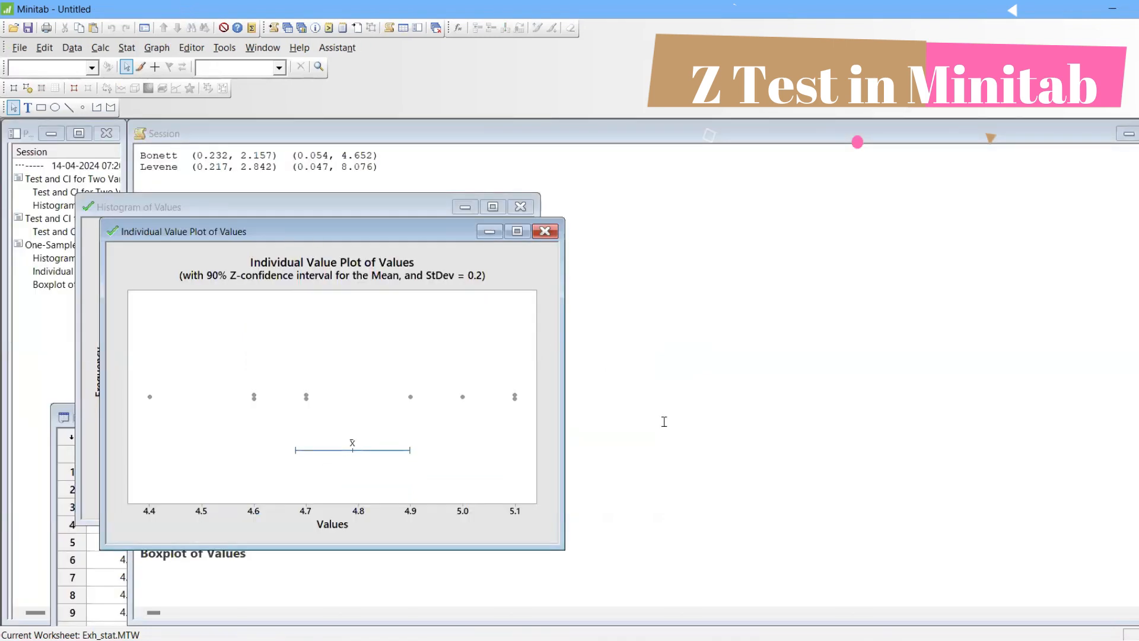
left_click(490, 230)
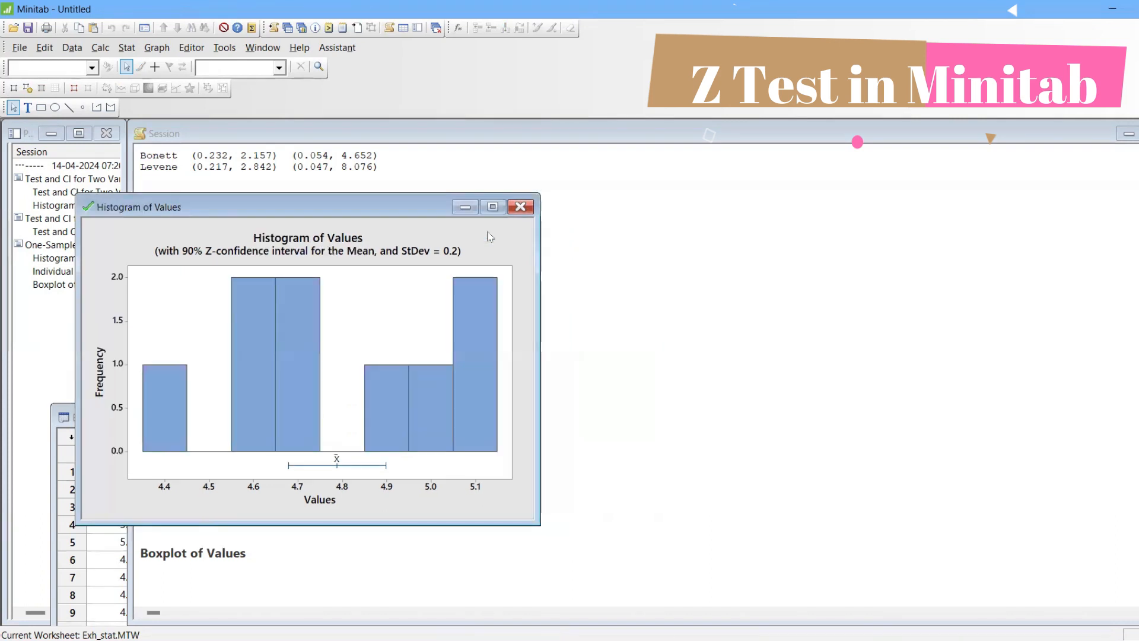
left_click(466, 207)
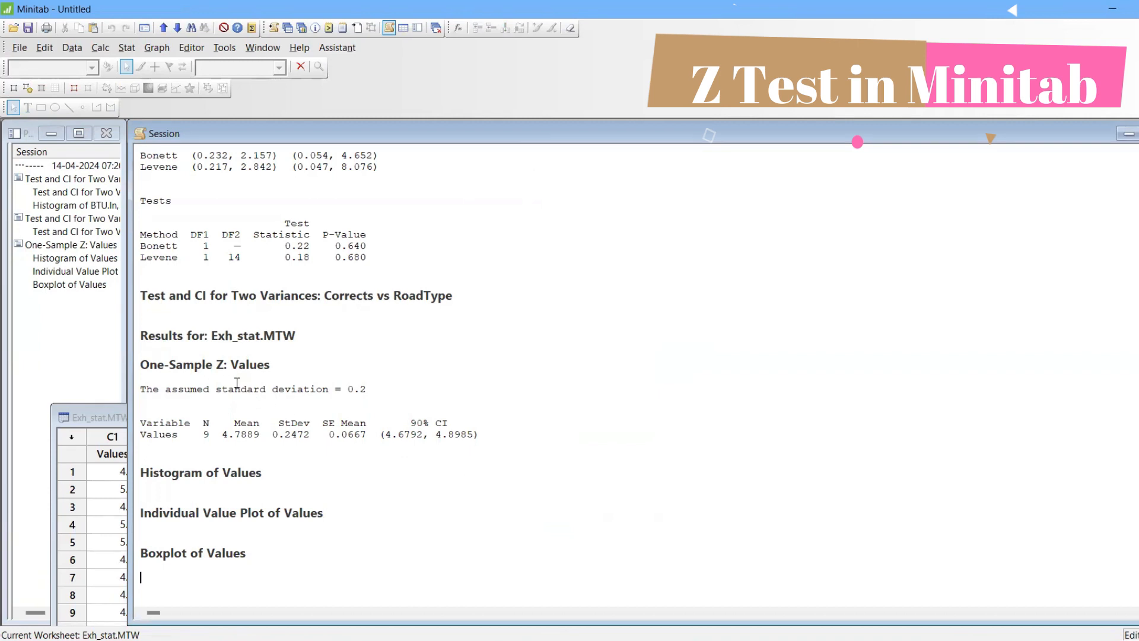
double_click(380, 136)
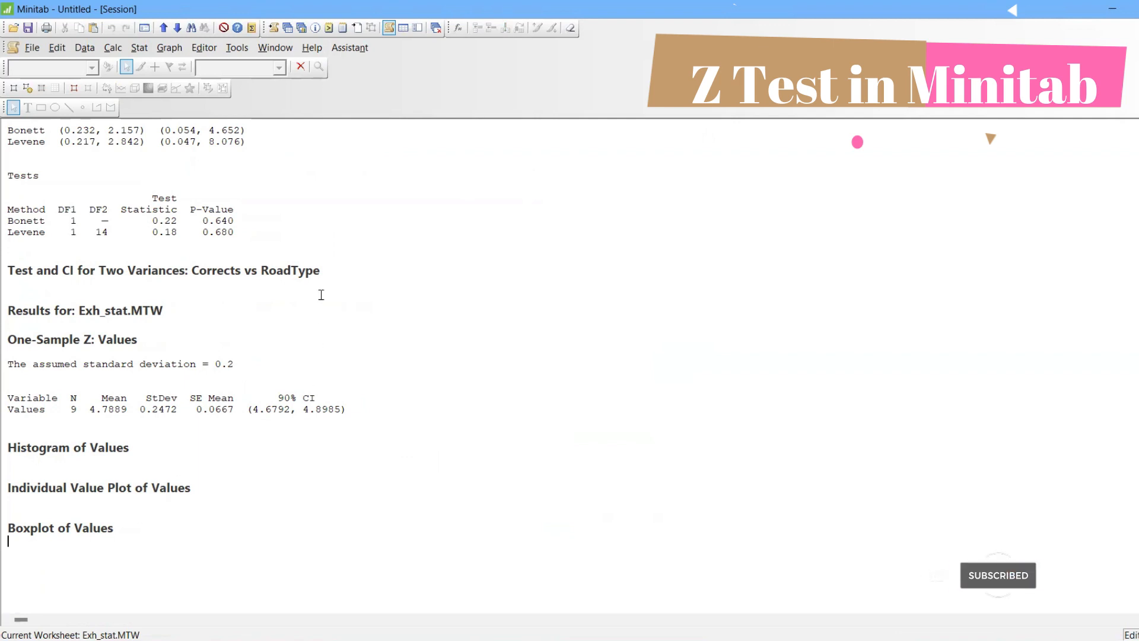
- Show the project's list of graphs and display the Boxplot of Values to examine its median line
left_click(302, 30)
left_click(302, 30)
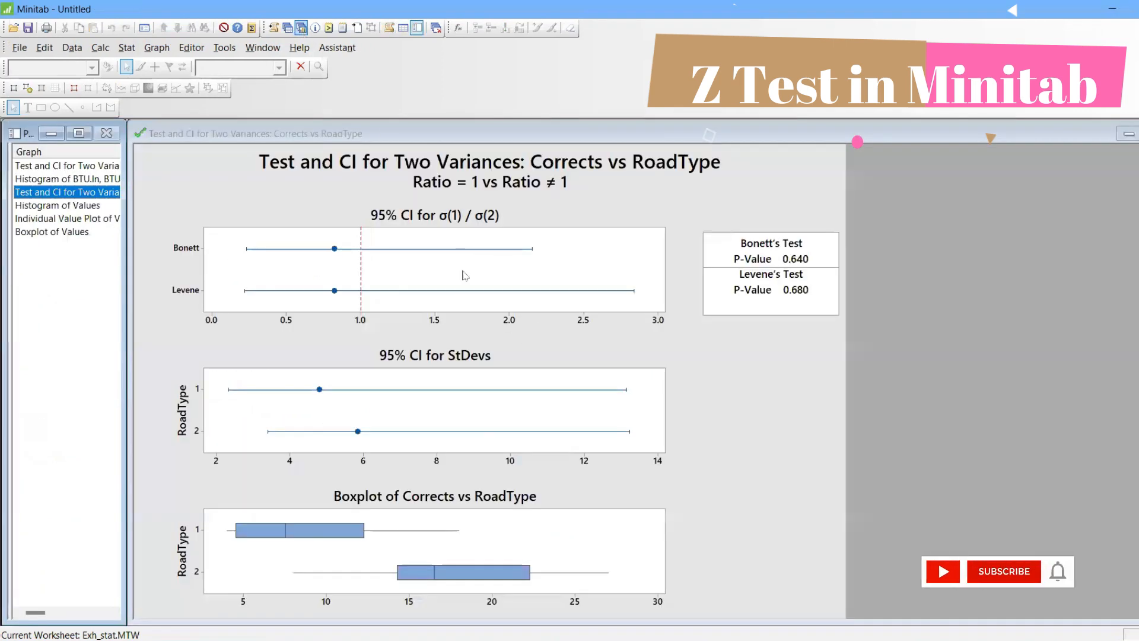
left_click(77, 232)
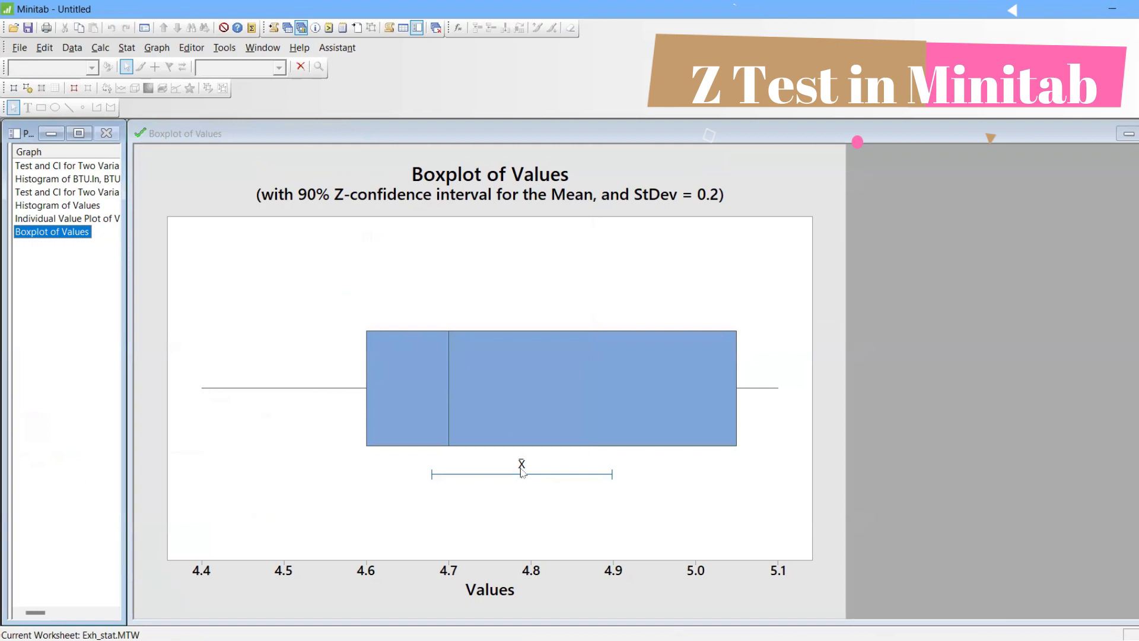
left_click(448, 394)
mouse_move(462, 393)
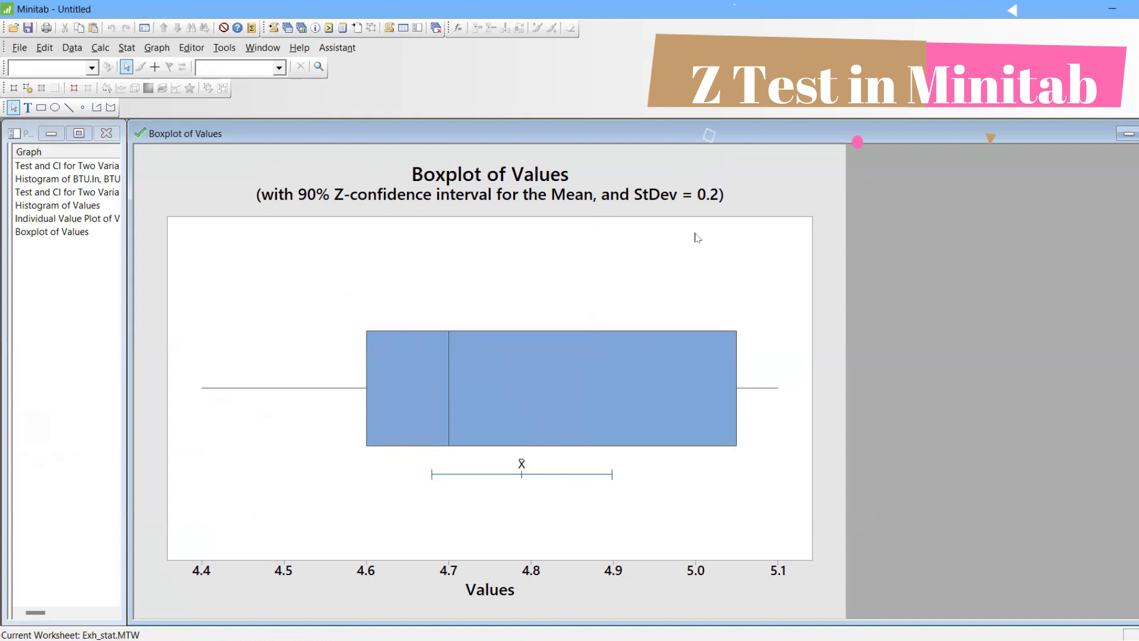
- Consult the StatGuide explanation of the one-sample Z boxplot and return to the graph
right_click(821, 173)
left_click(878, 473)
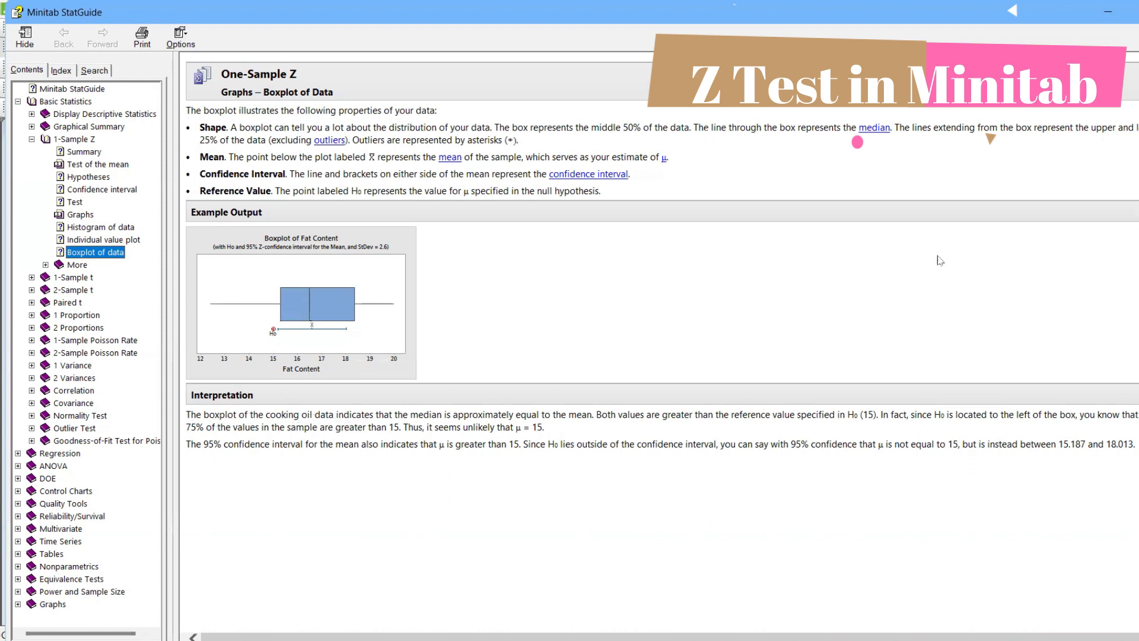
left_click(1136, 212)
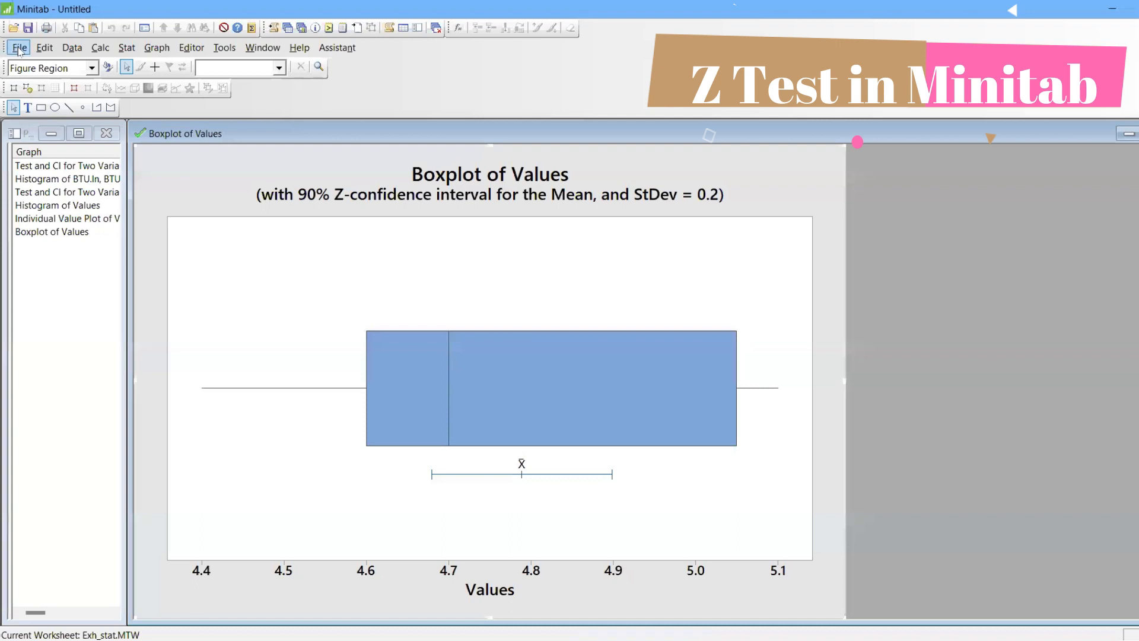
left_click(19, 49)
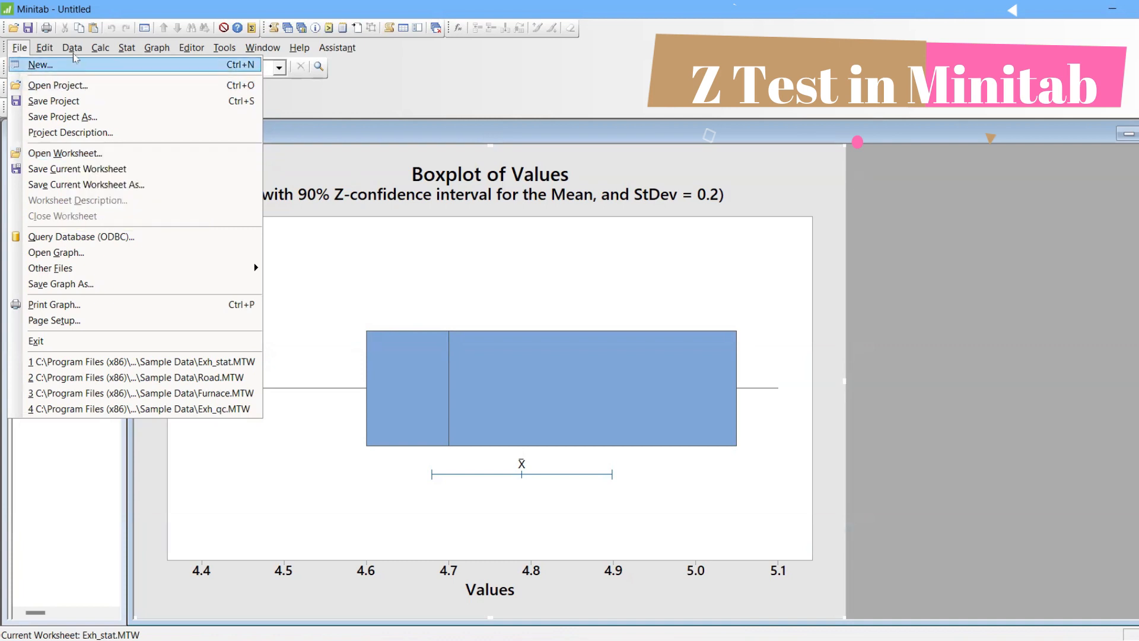
mouse_move(132, 49)
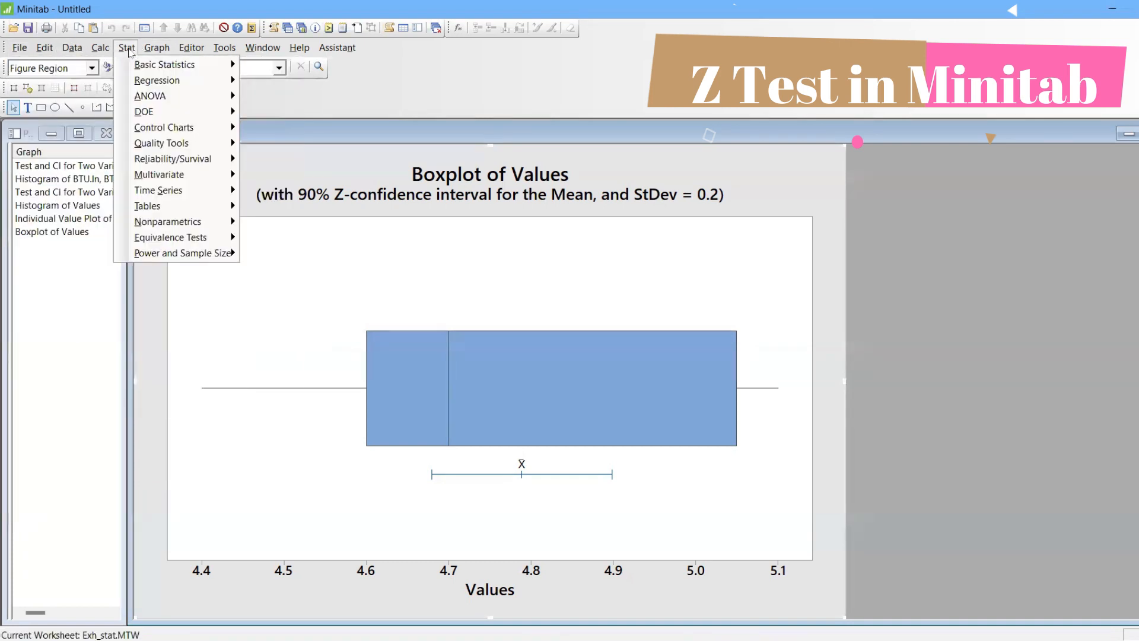
left_click(21, 51)
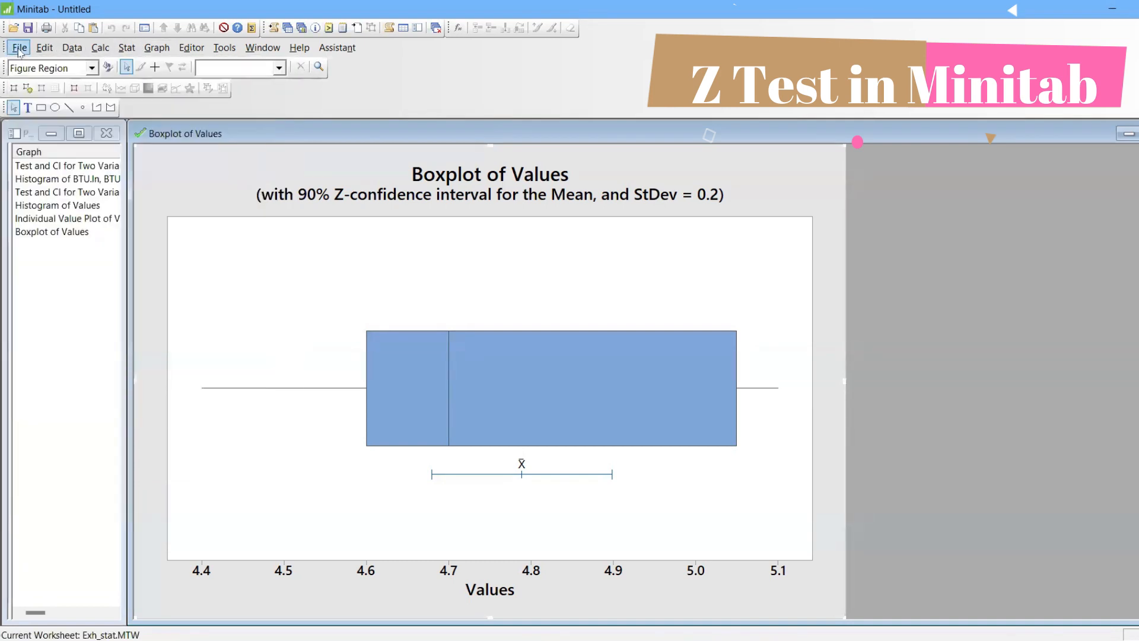
- Open the CookingOil.MTW worksheet from the Minitab Sample Data folder and maximize its window
right_click(19, 51)
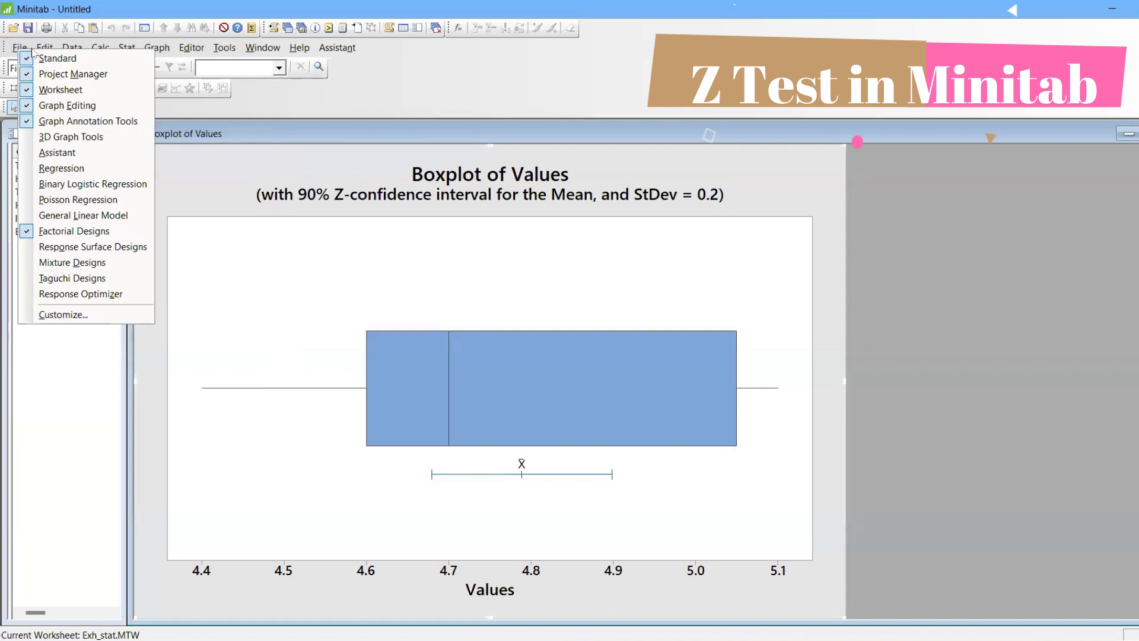
key("Escape")
left_click(20, 47)
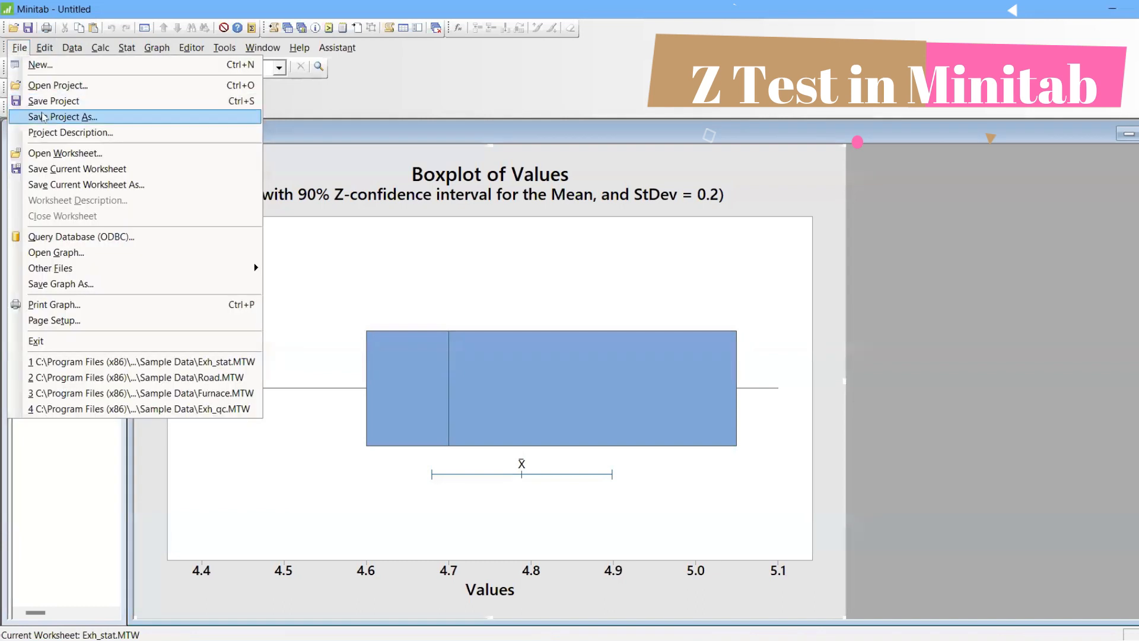
left_click(59, 153)
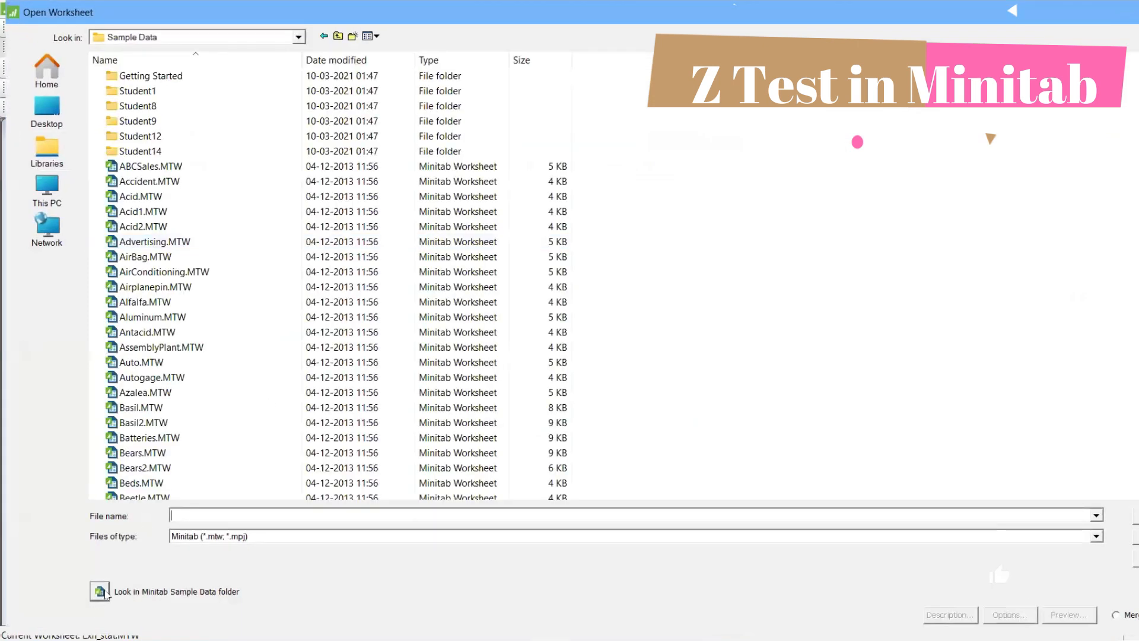
type("COO")
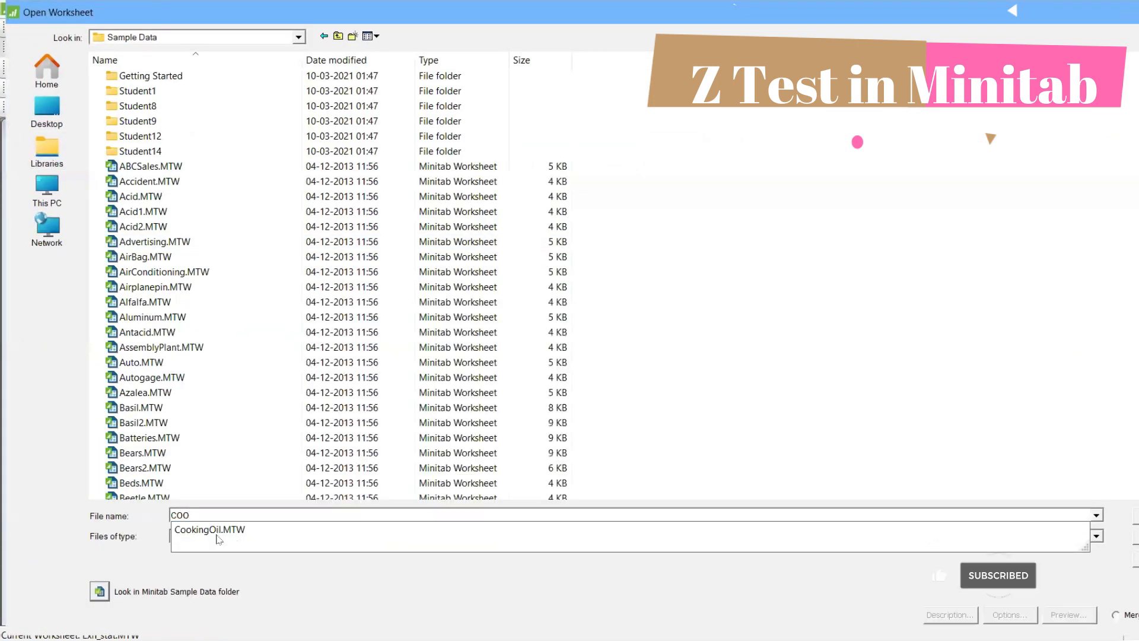
left_click(218, 536)
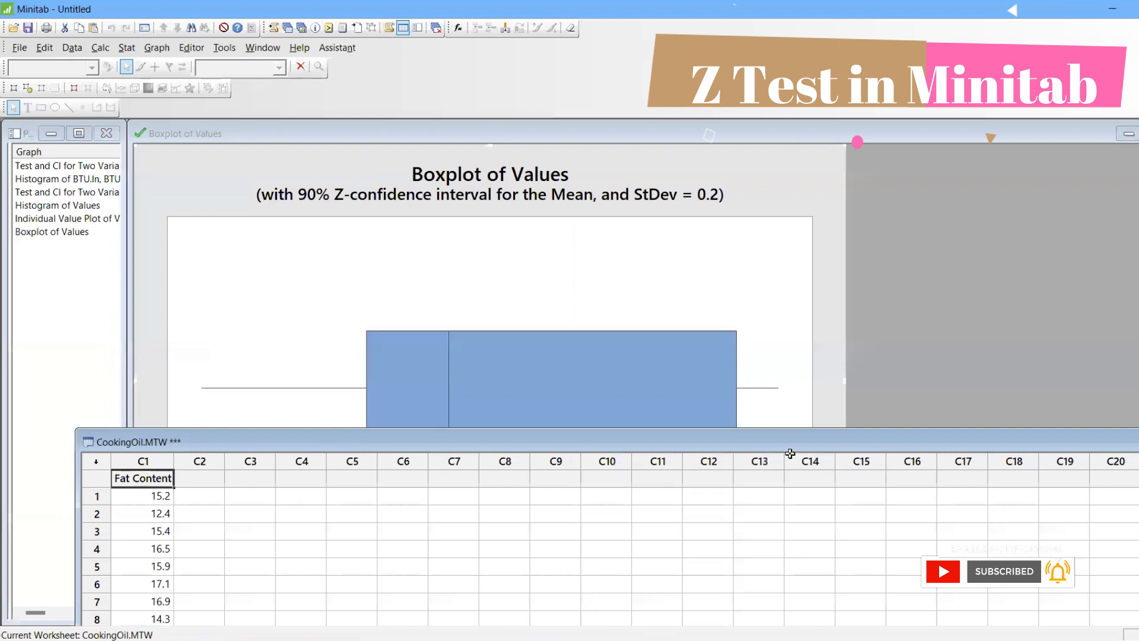
double_click(784, 444)
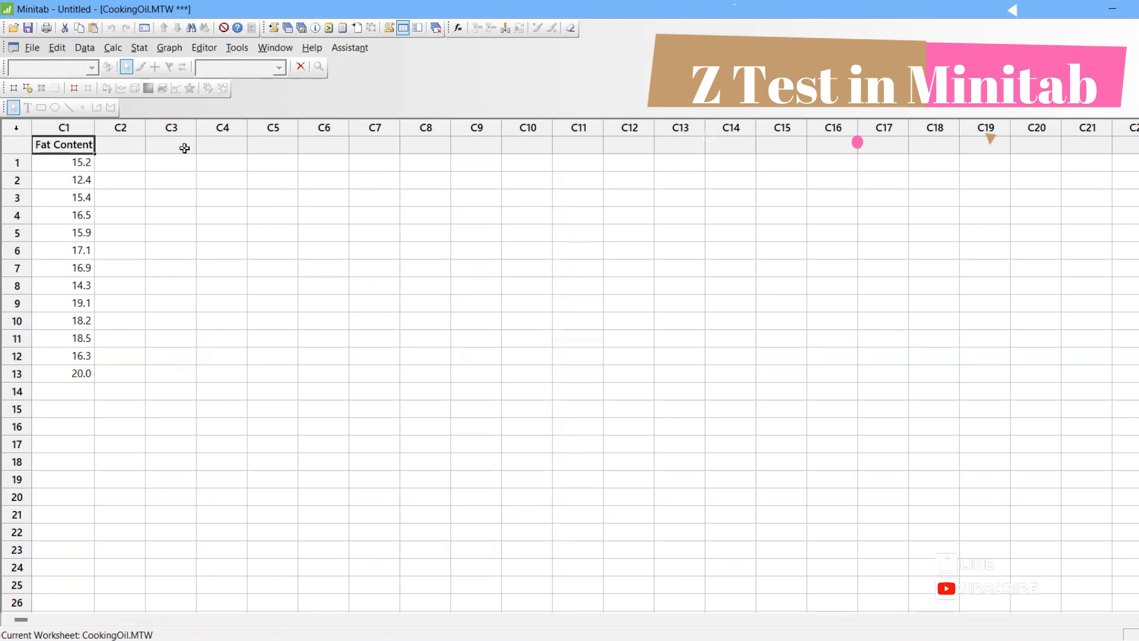
- Set up a one-sample Z analysis for the mean with the Fat Content column as the sample
left_click(140, 50)
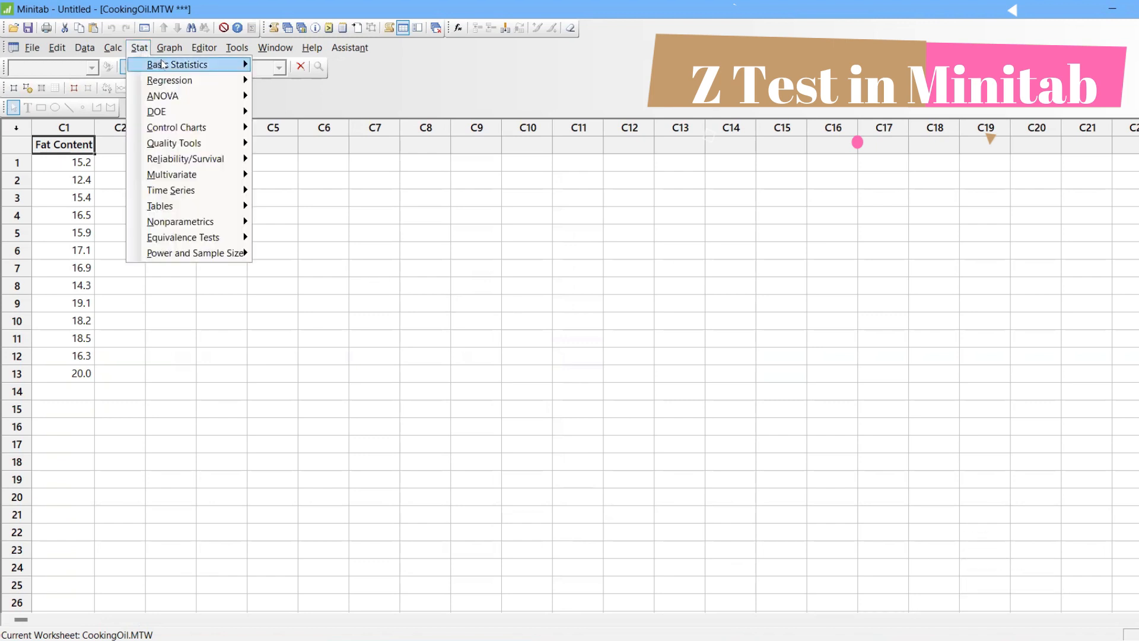
mouse_move(164, 65)
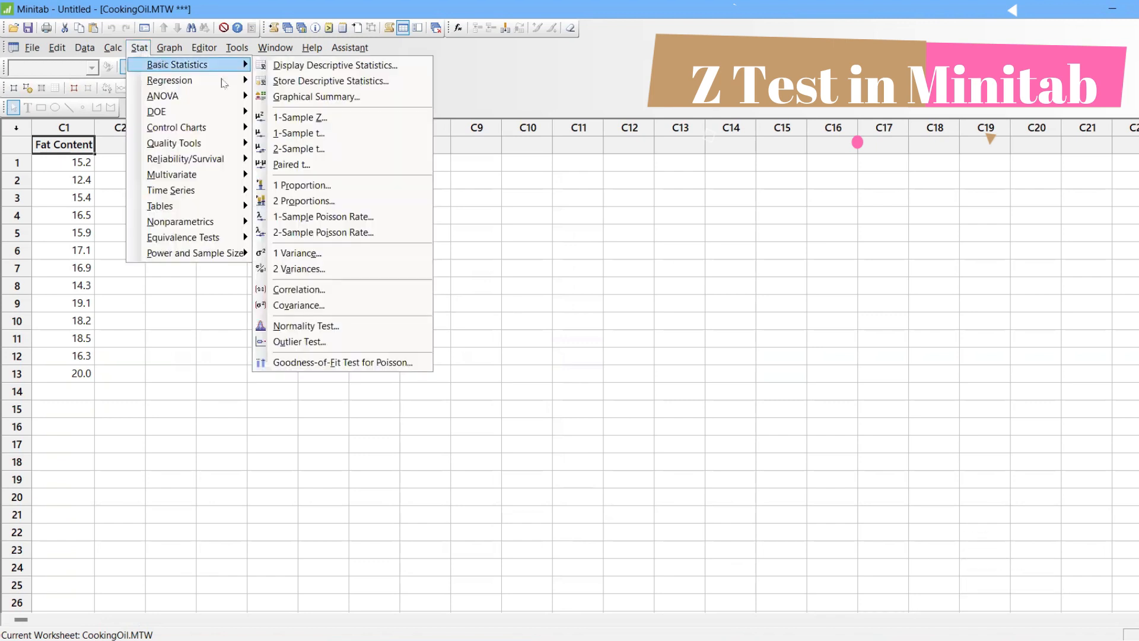
left_click(307, 119)
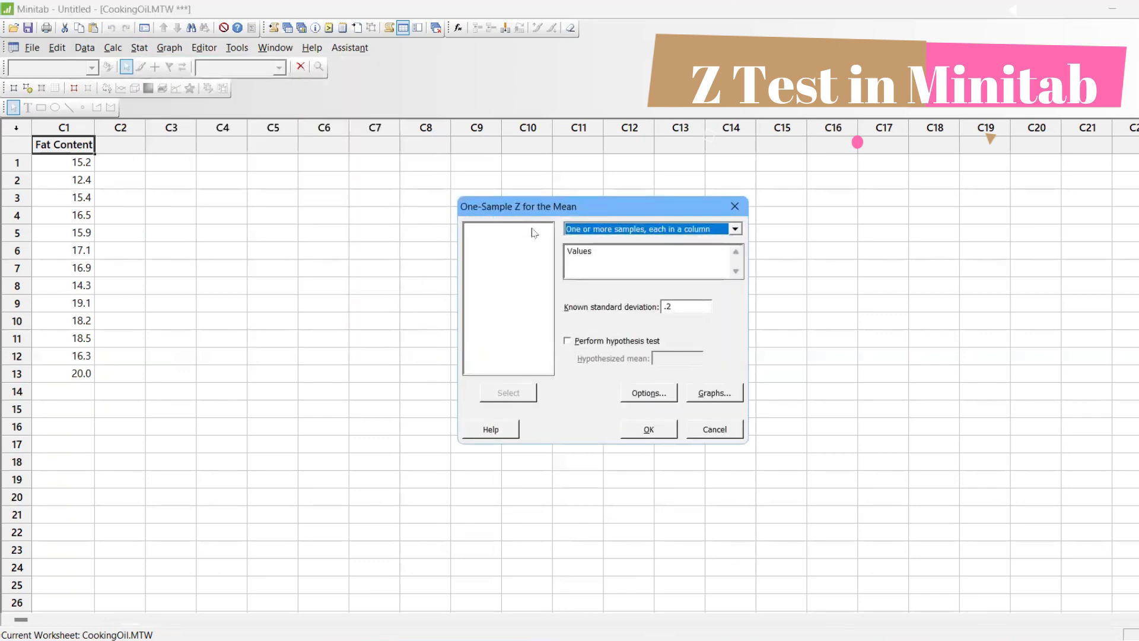
left_click(613, 255)
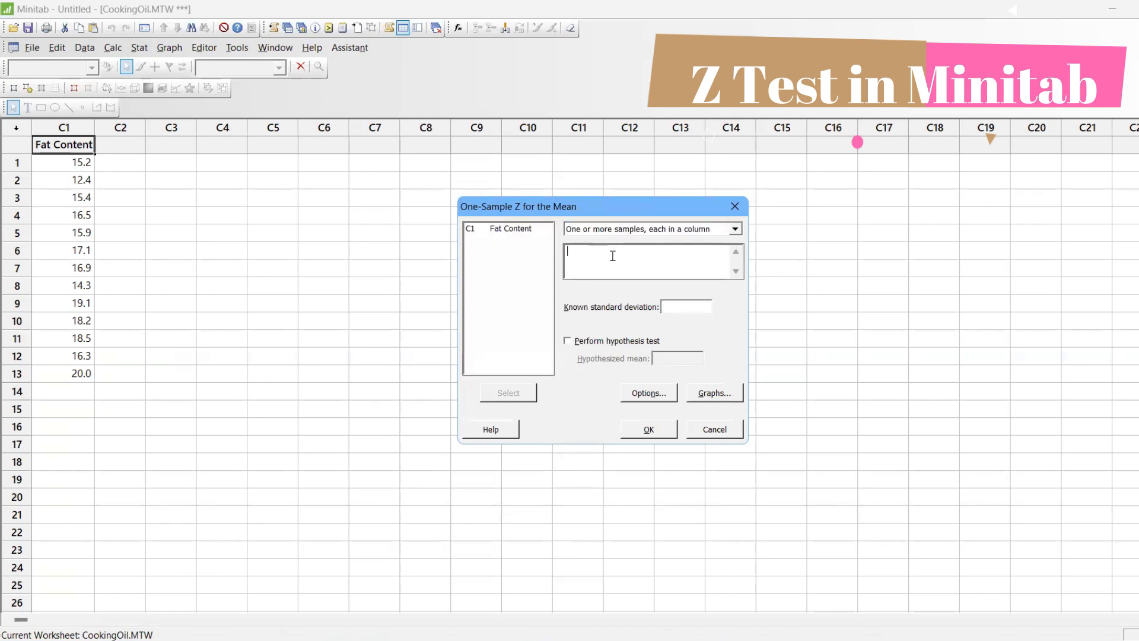
left_click(527, 229)
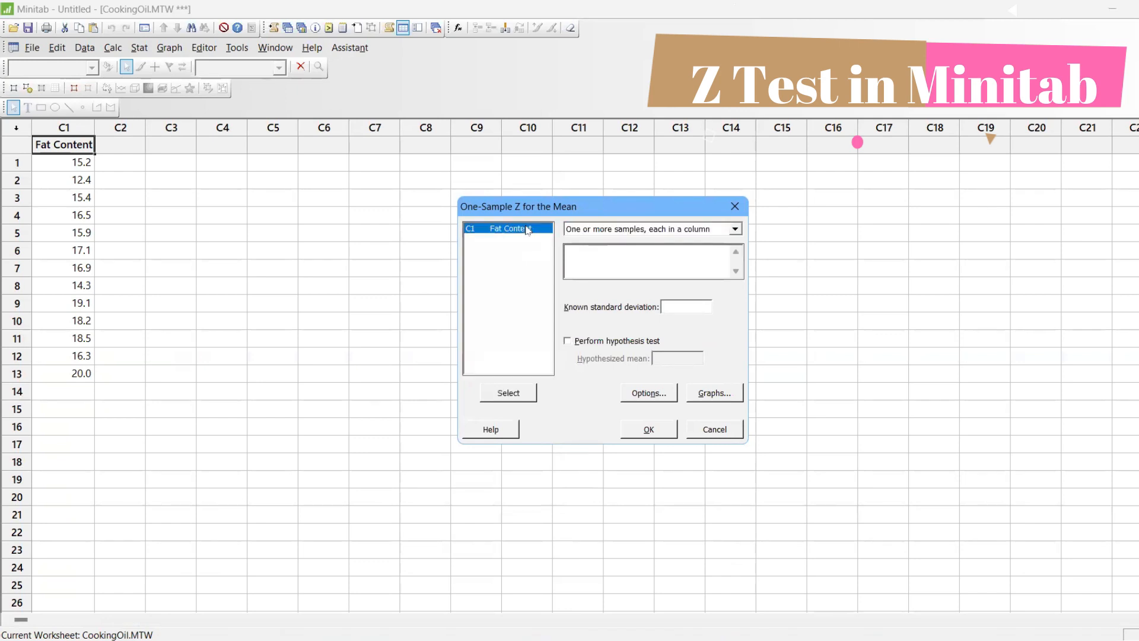
double_click(527, 229)
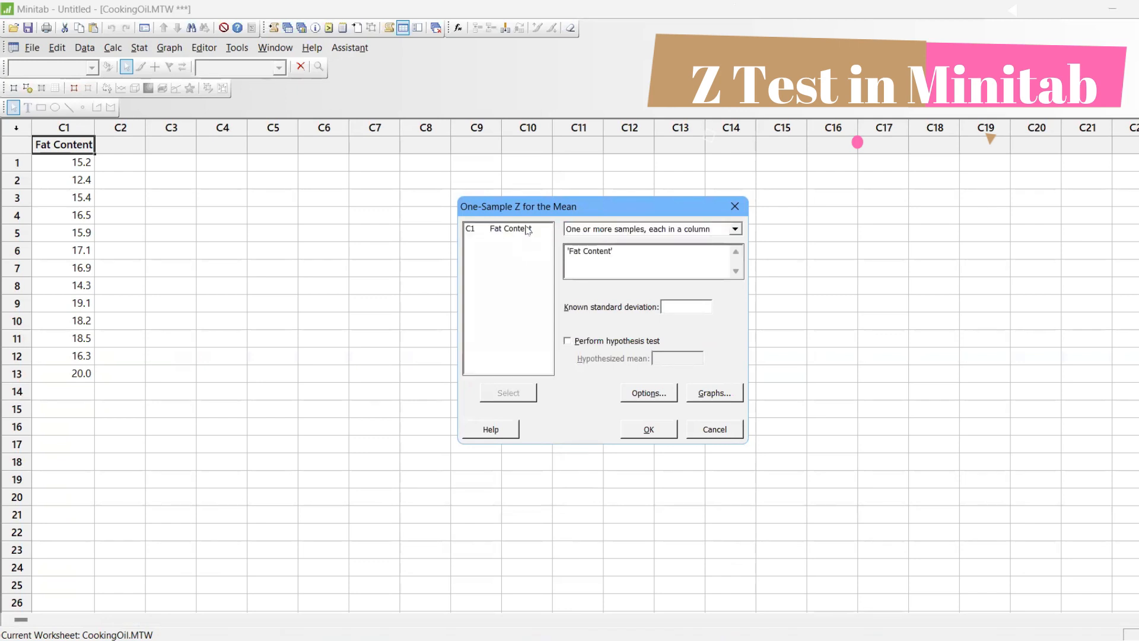
- Set the known standard deviation to 2.6 and run the one-sample Z analysis
left_click(698, 302)
type("2.6")
left_click(645, 429)
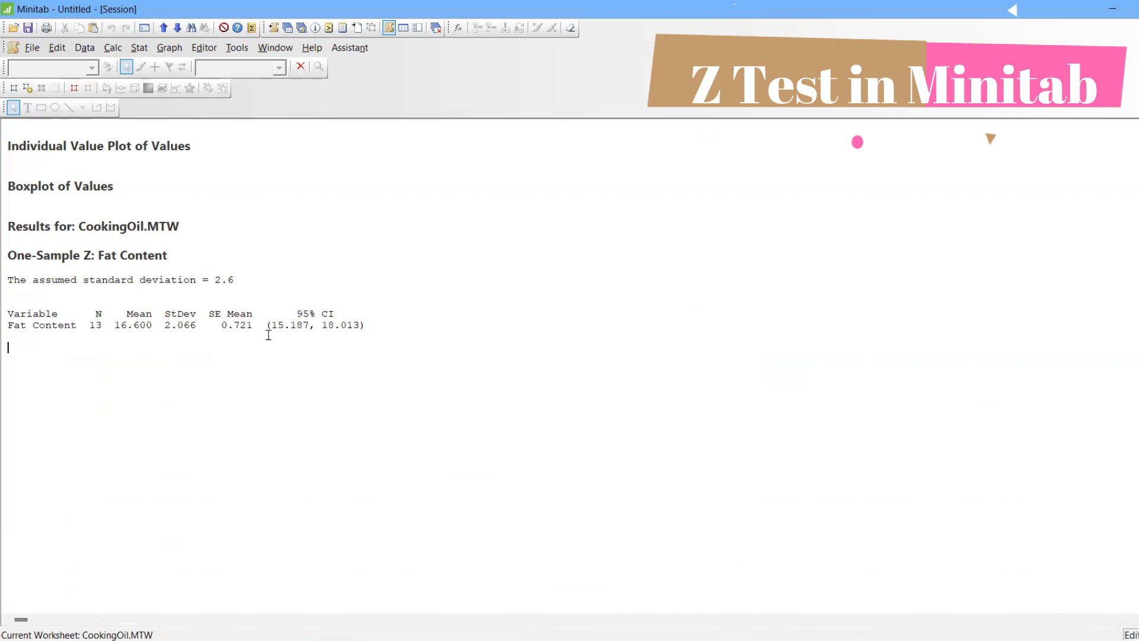
- Consult the StatGuide for the Fat Content one-sample Z results and show the project's list of worksheets
right_click(354, 223)
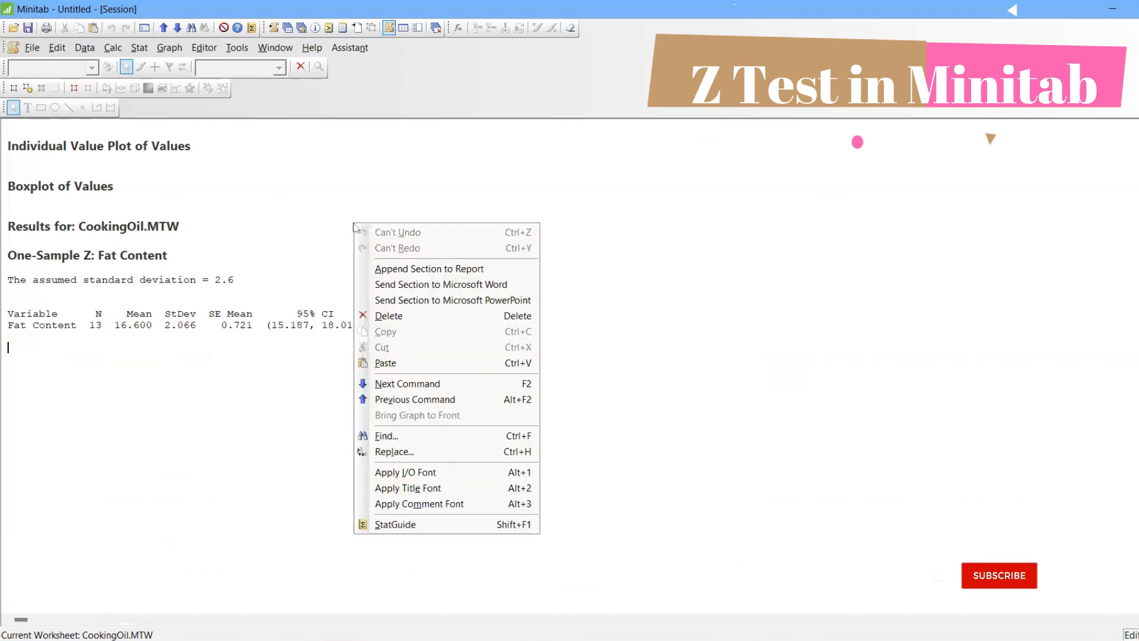
left_click(429, 524)
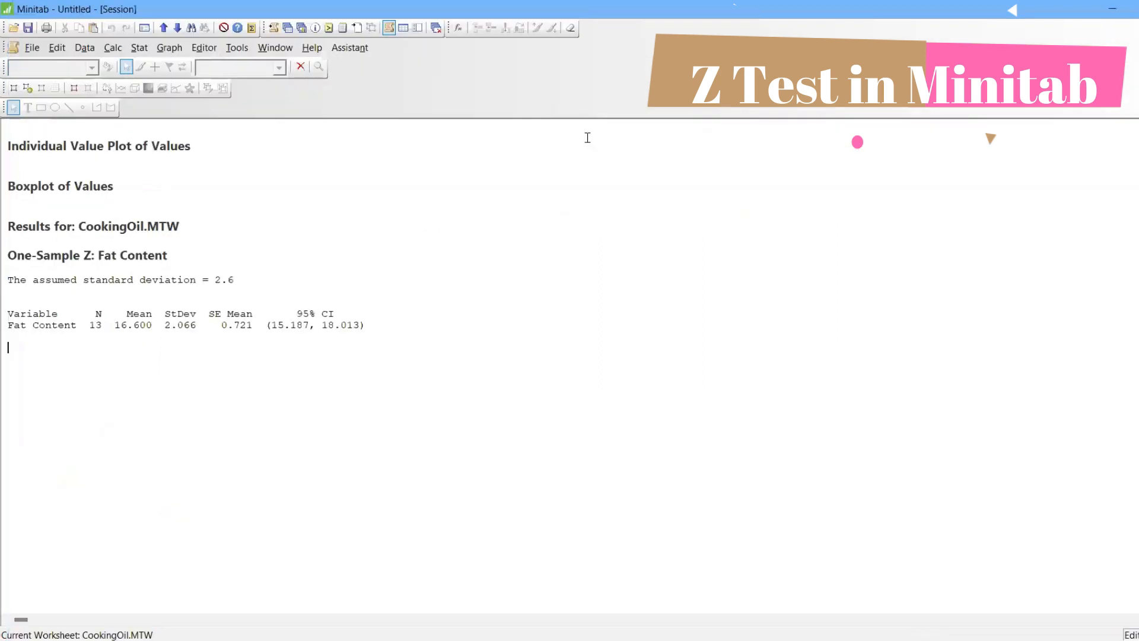
left_click(288, 28)
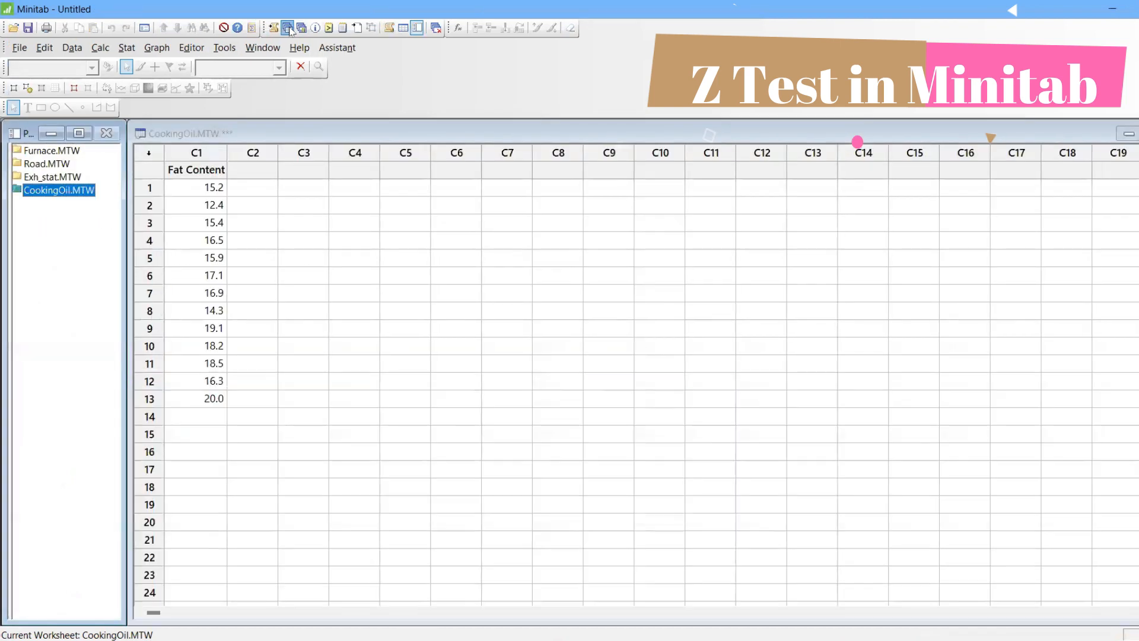